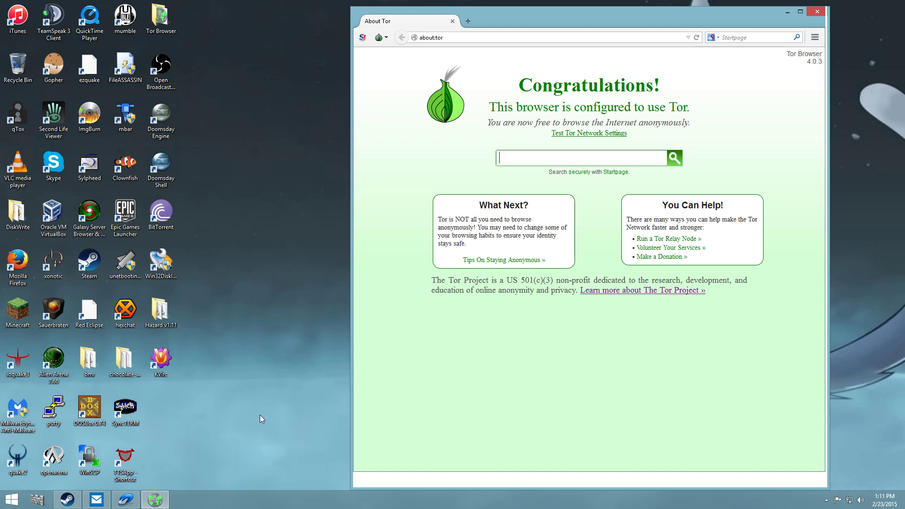
# - Launch KVIrc and open its general preferences
pyautogui.doubleClick(161, 360)
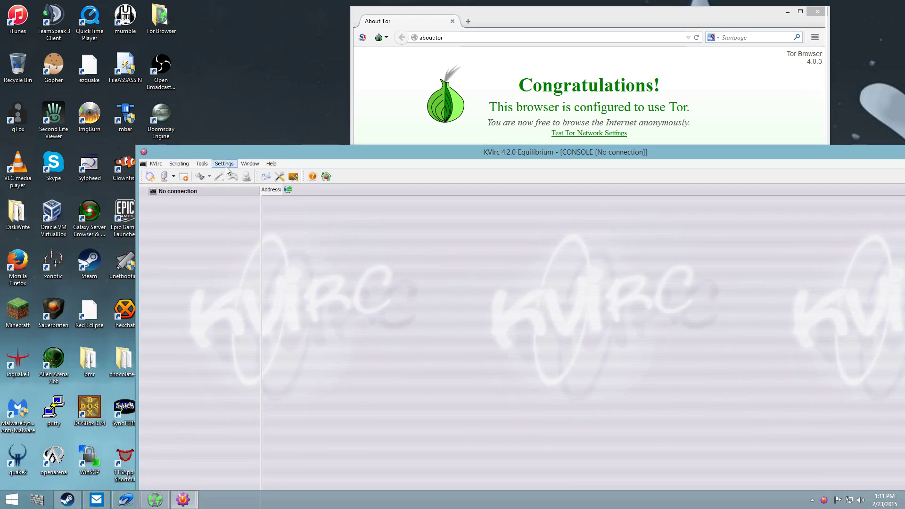
pyautogui.click(225, 164)
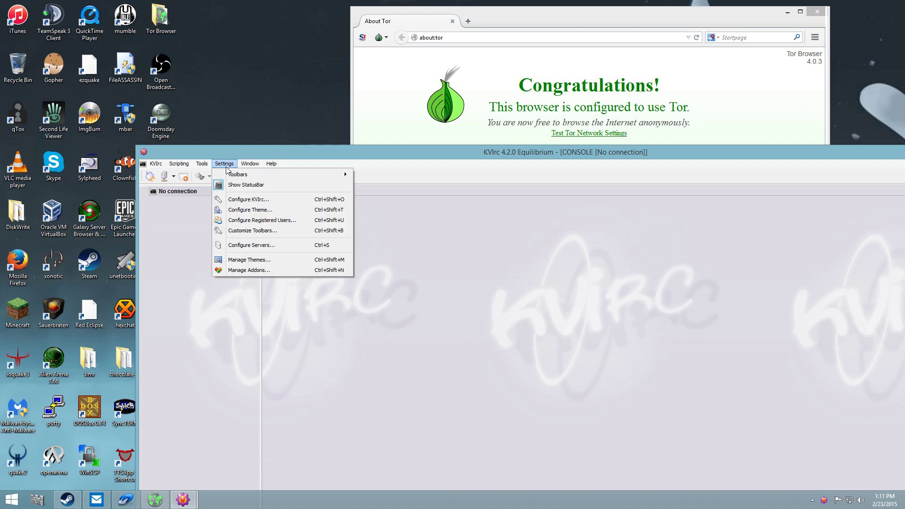
pyautogui.click(267, 204)
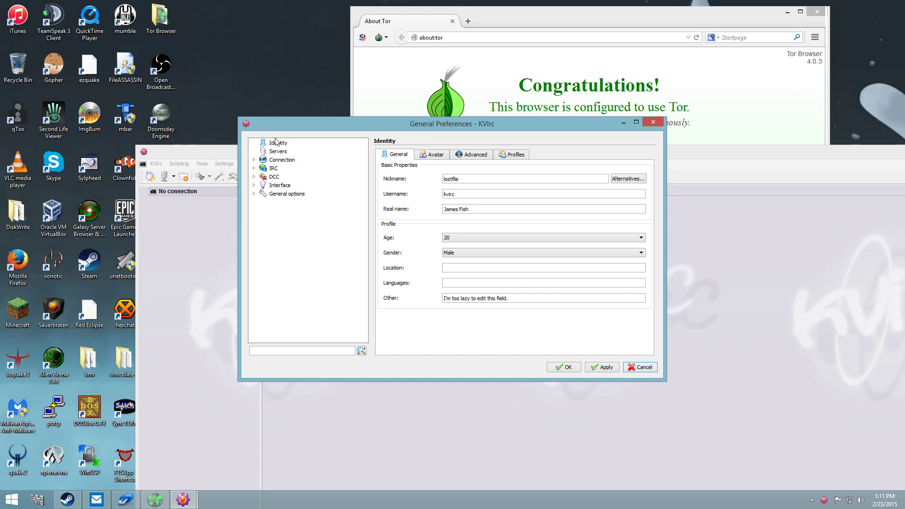
# - Display the Proxy Hosts settings under the Connection category of the preferences
pyautogui.click(254, 186)
pyautogui.click(263, 219)
pyautogui.click(254, 219)
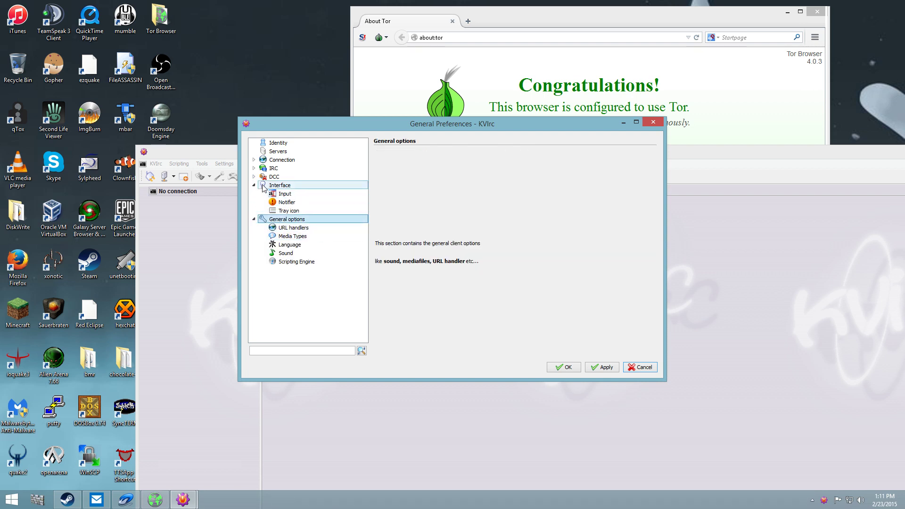
pyautogui.click(254, 168)
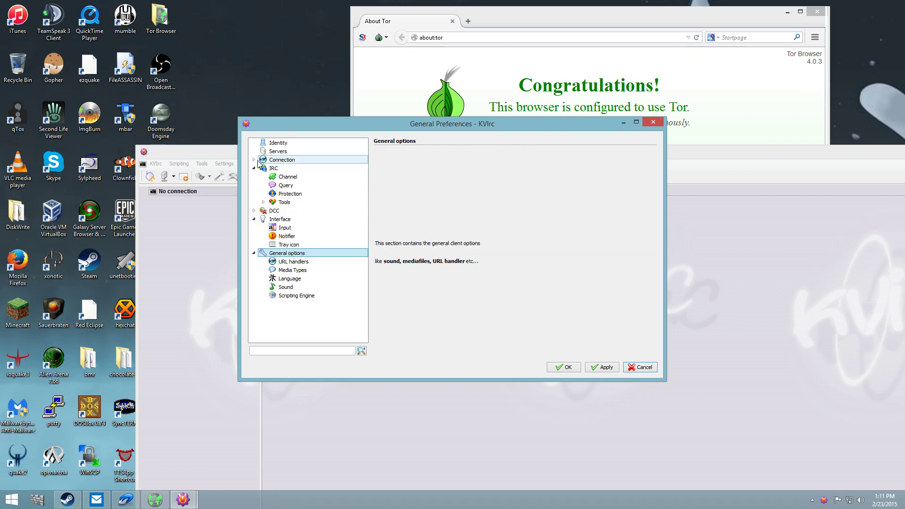
pyautogui.click(254, 160)
pyautogui.click(291, 169)
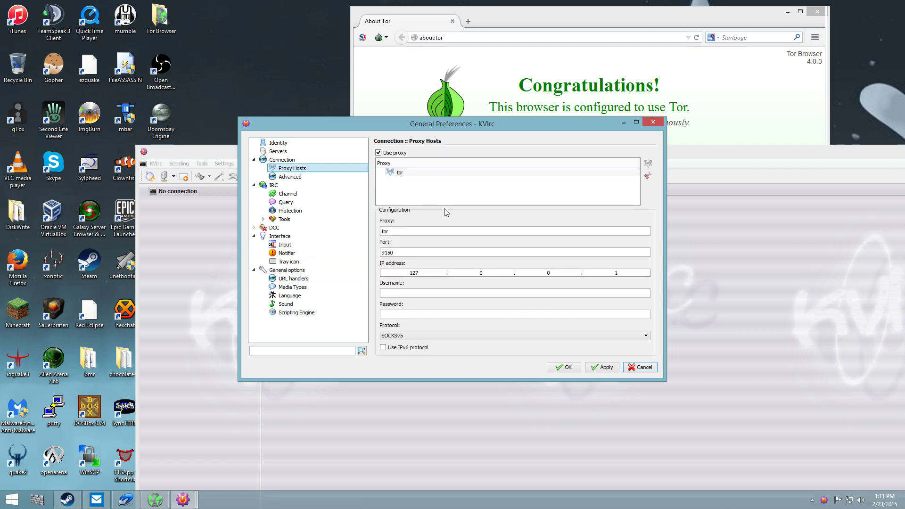
pyautogui.moveTo(426, 125); pyautogui.dragTo(393, 158)
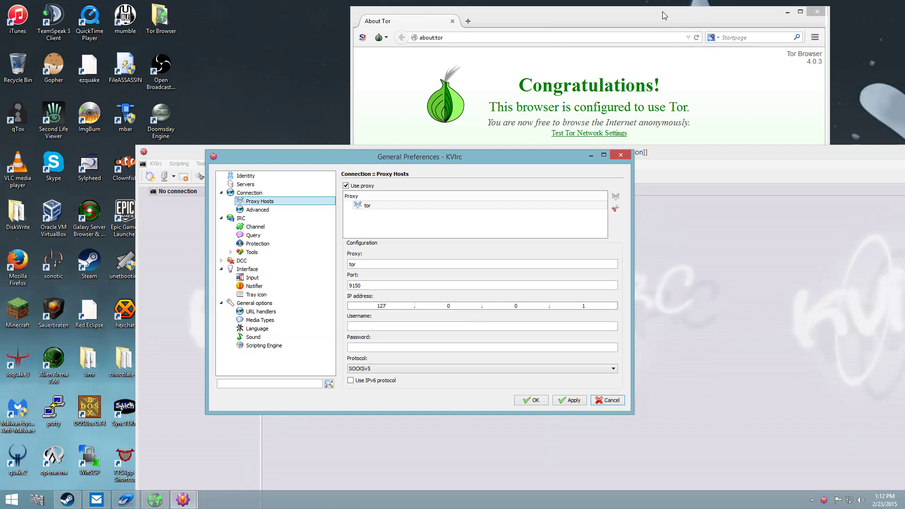
# - Switch to Tor Browser and open its network connection settings
pyautogui.moveTo(663, 16); pyautogui.dragTo(548, 50)
pyautogui.click(702, 73)
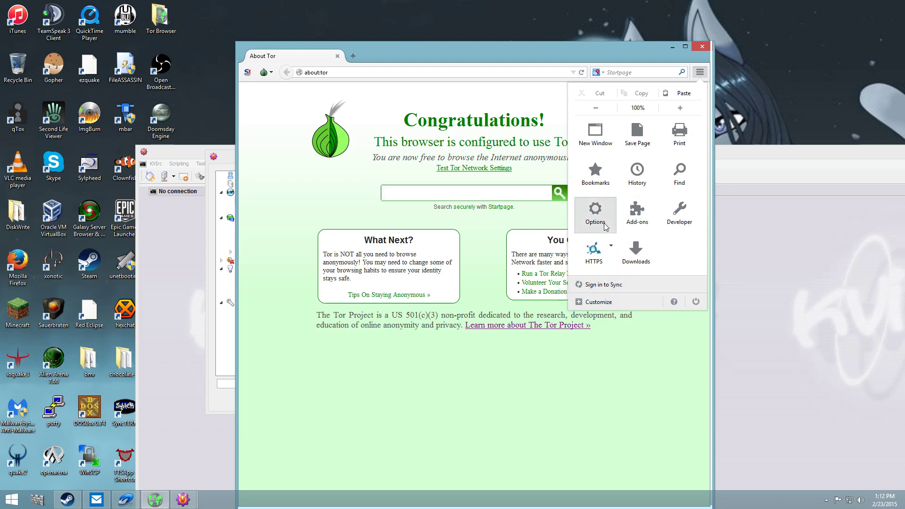
pyautogui.click(595, 211)
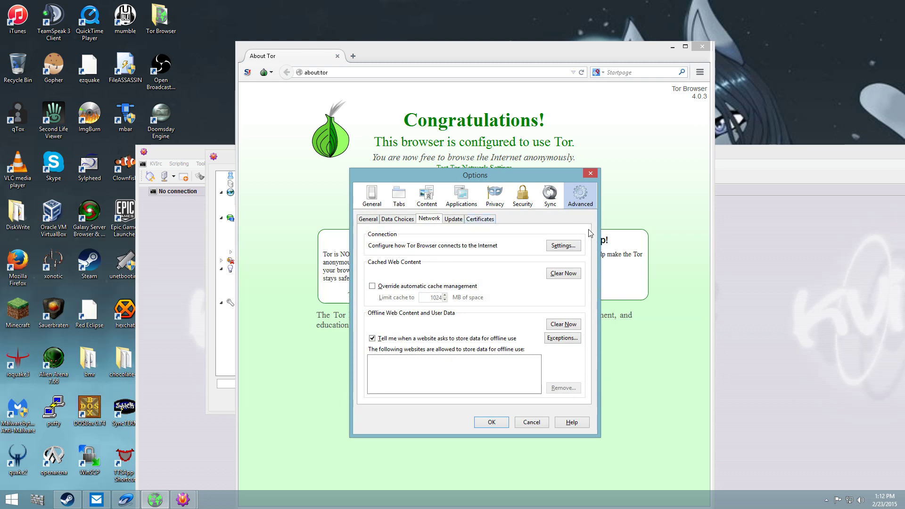
pyautogui.click(557, 248)
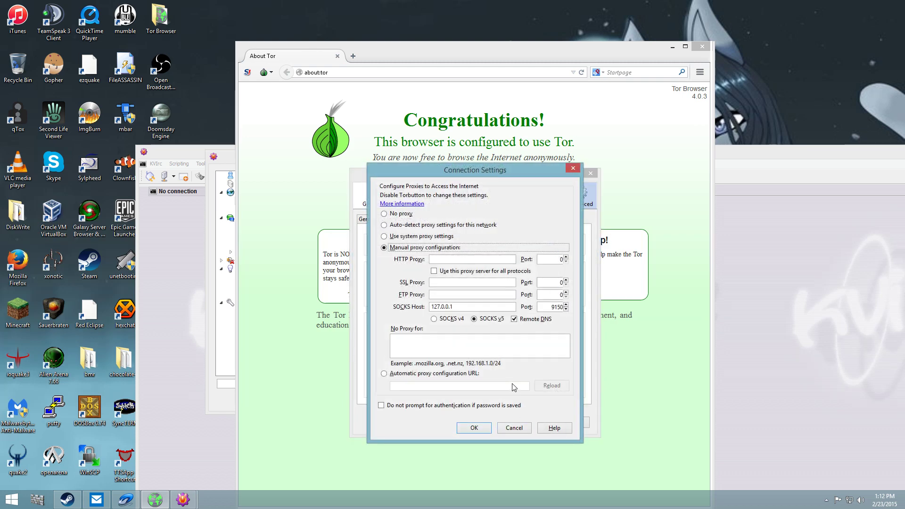
# - Copy the SOCKS host's port number, close the connection settings and options, and minimize Tor Browser
pyautogui.moveTo(550, 307); pyautogui.dragTo(559, 306)
pyautogui.click(561, 306)
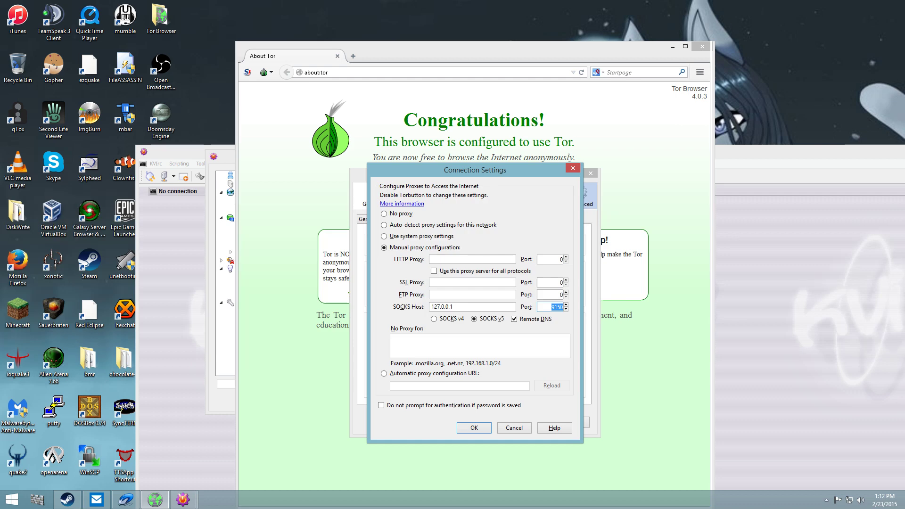
pyautogui.rightClick(562, 307)
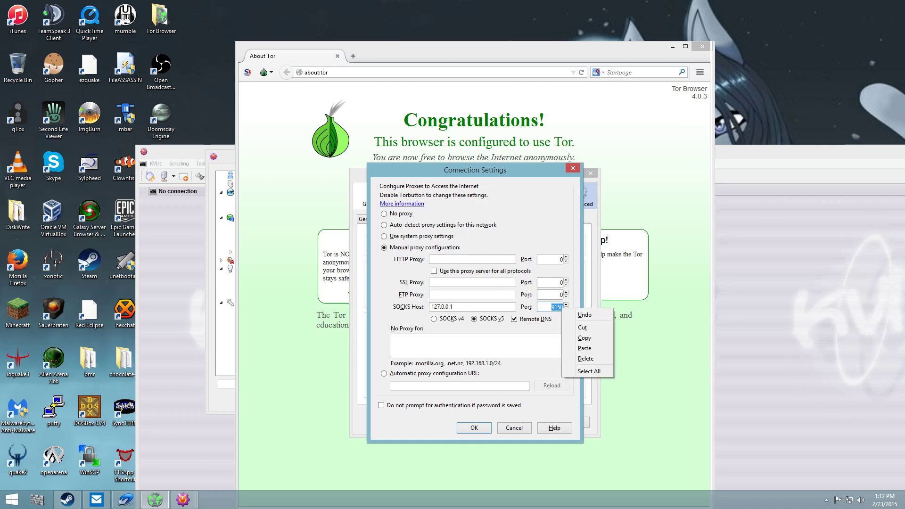
pyautogui.click(592, 338)
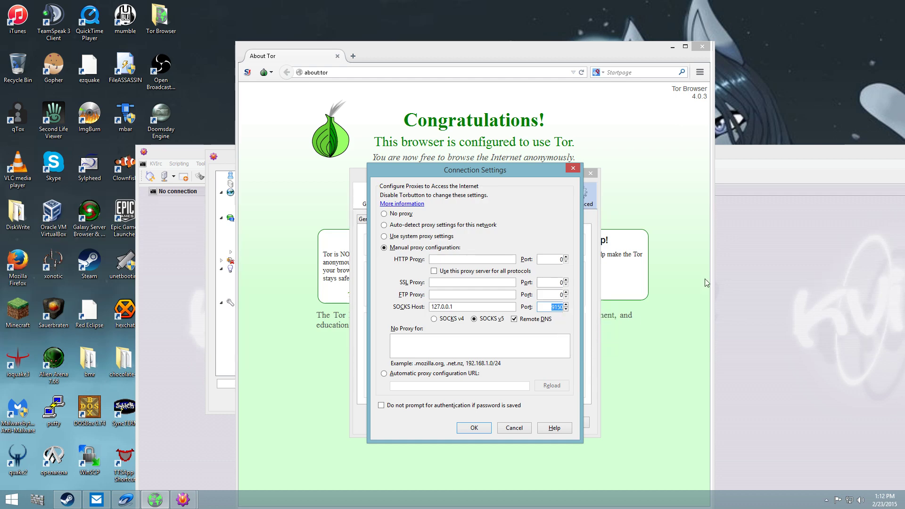
pyautogui.click(672, 45)
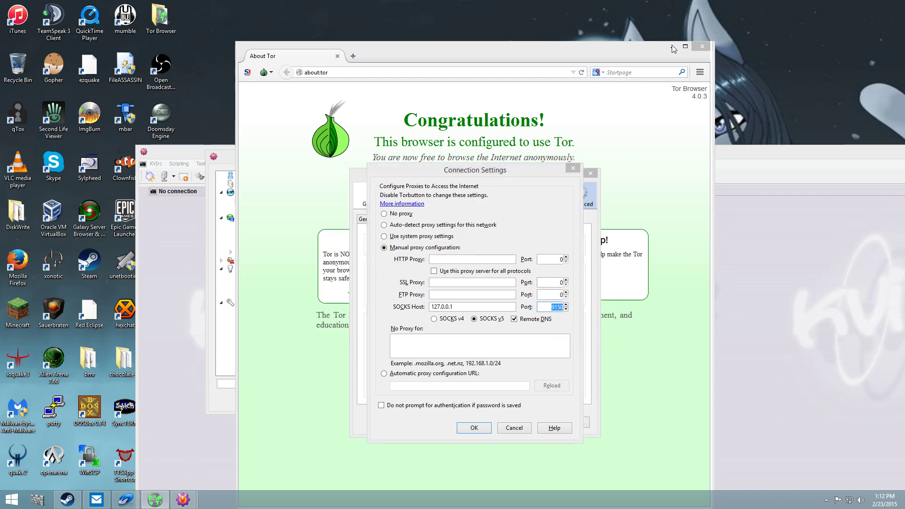
pyautogui.click(483, 429)
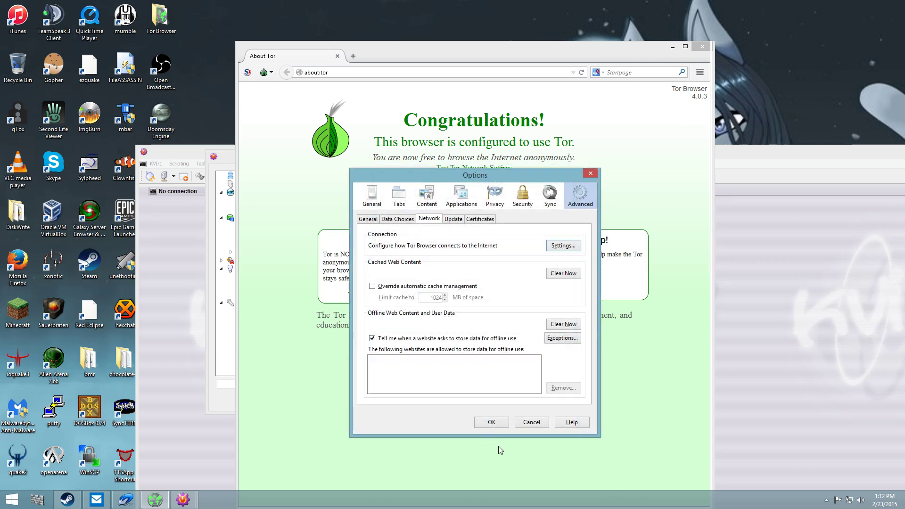
pyautogui.click(492, 424)
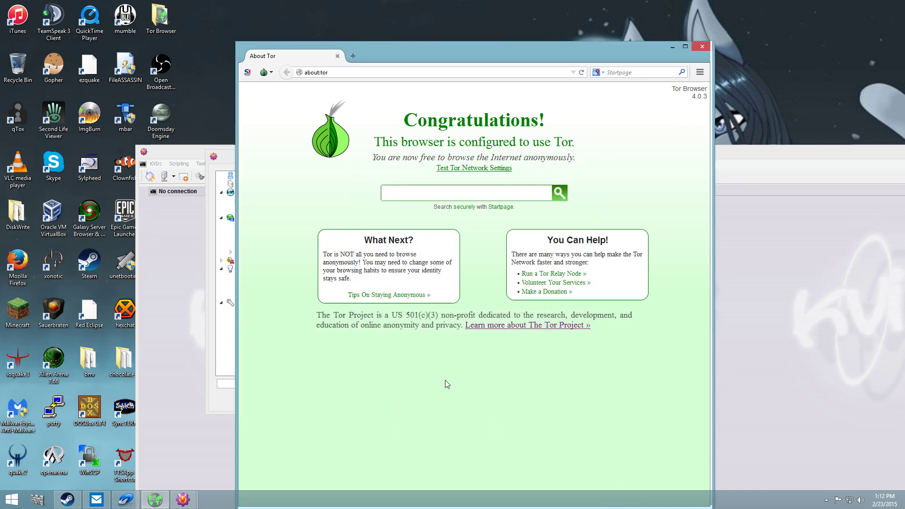
pyautogui.click(672, 47)
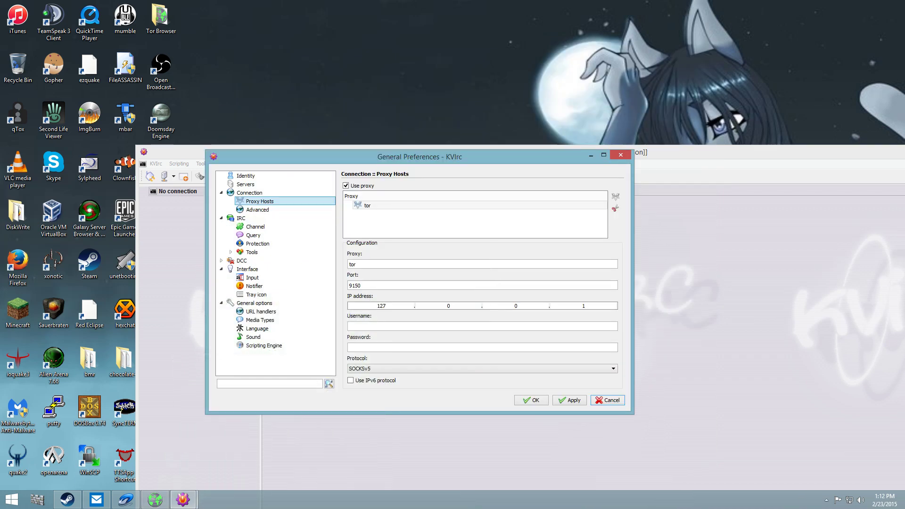
# - Paste the copied port 9150 as the tor proxy's port in KVIrc and save the preferences
pyautogui.rightClick(357, 285)
pyautogui.click(379, 334)
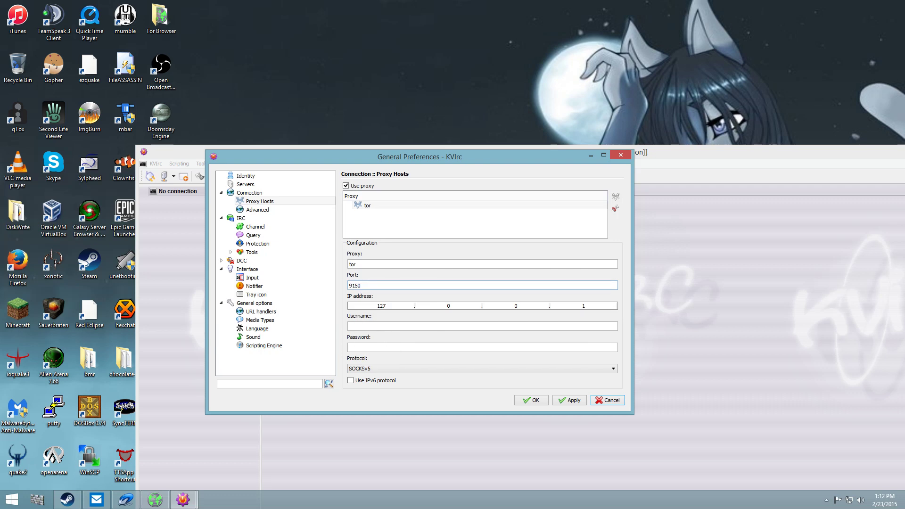
pyautogui.hotkey('ctrl', 'a')
pyautogui.rightClick(355, 285)
pyautogui.click(380, 335)
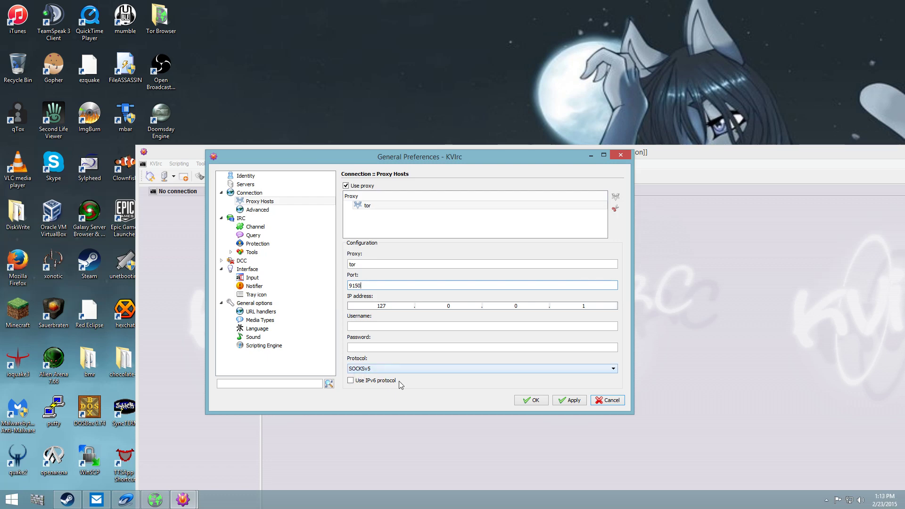
pyautogui.click(568, 404)
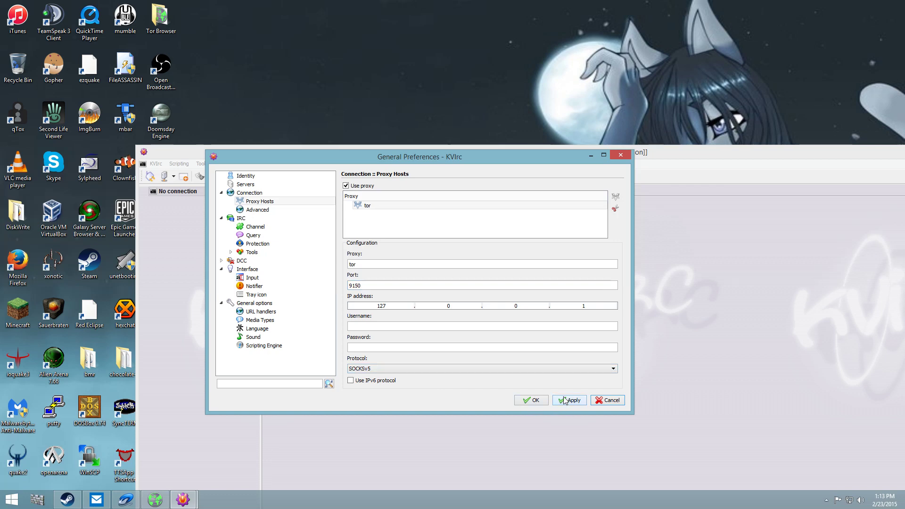
pyautogui.click(531, 400)
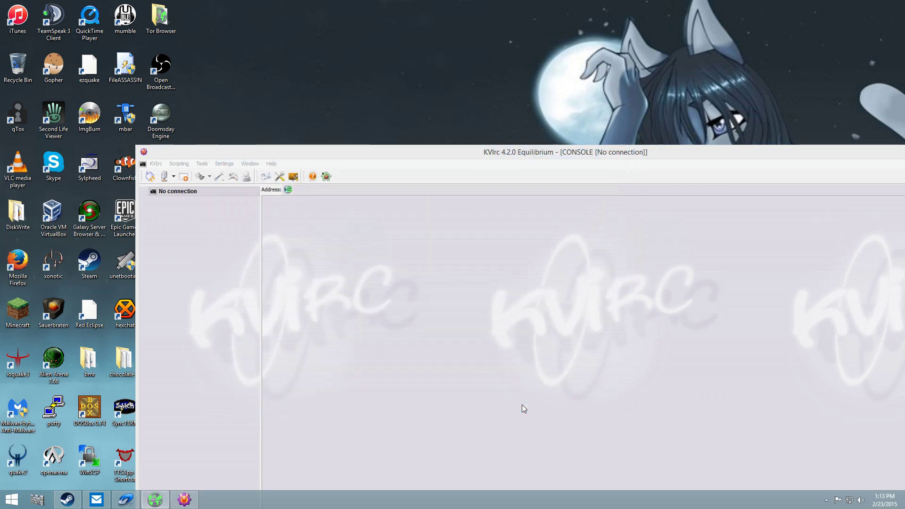
# - Open the IRC server list and select irc.superchat.org in the Superchat network
pyautogui.click(165, 175)
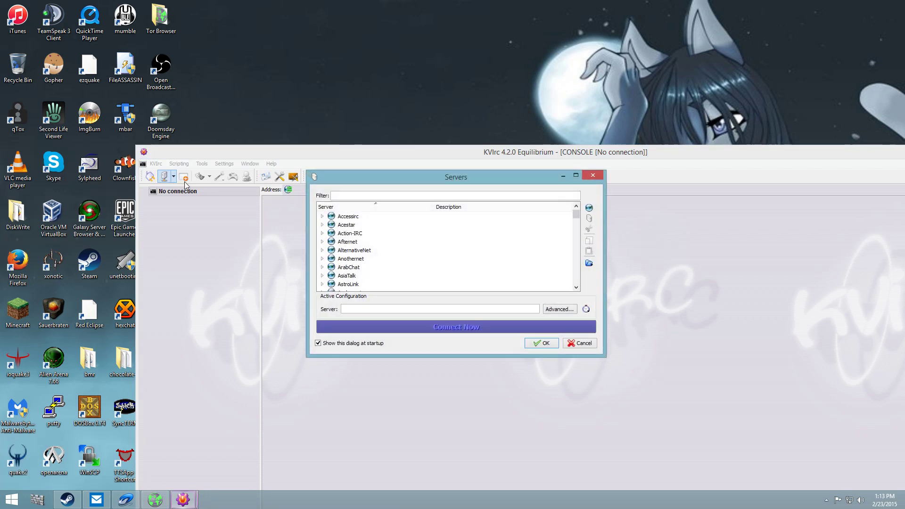
pyautogui.scroll(-1, 411, 263)
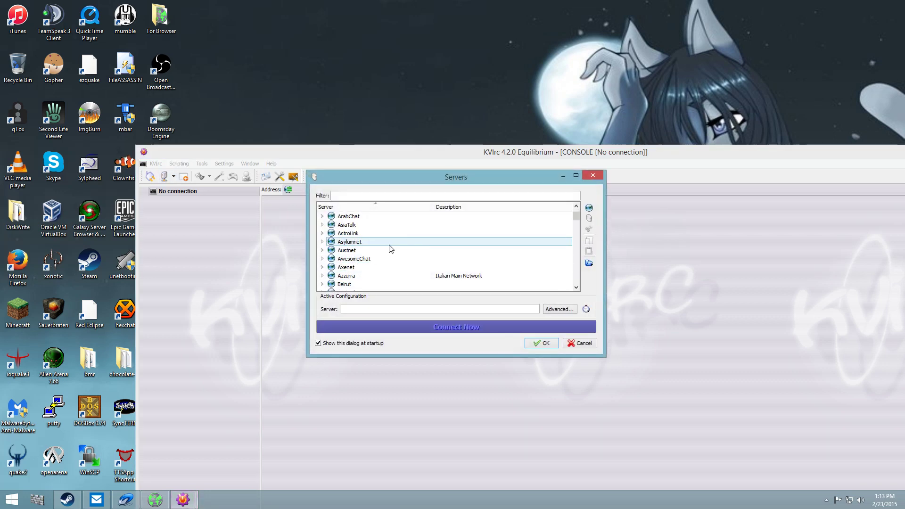
pyautogui.scroll(-7, 405, 246)
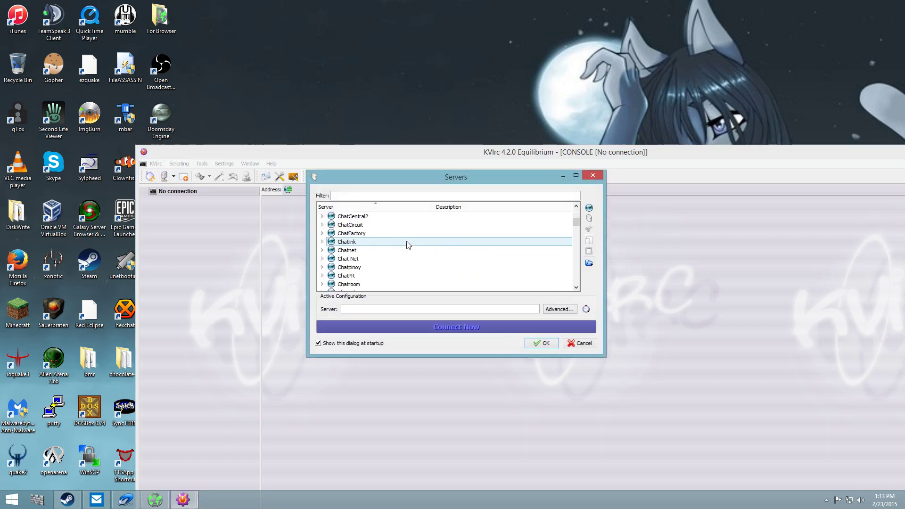
pyautogui.scroll(-4, 408, 244)
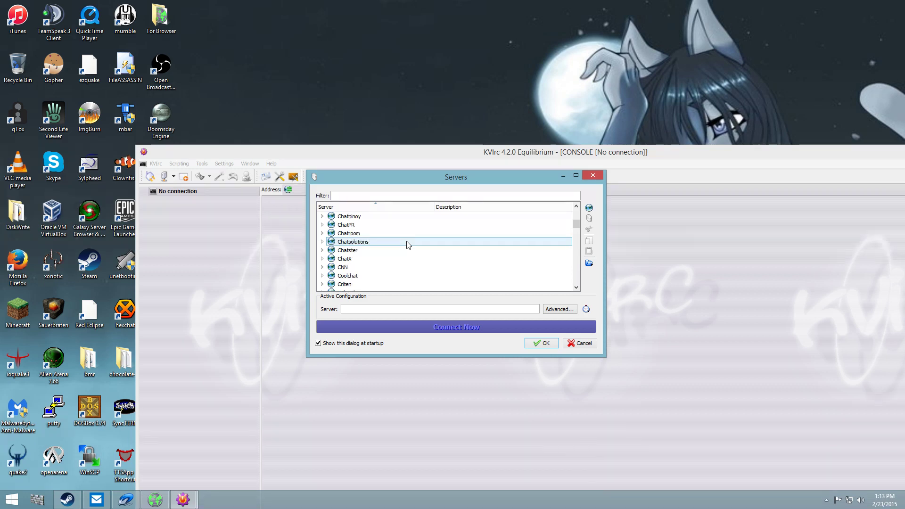
pyautogui.scroll(-6, 408, 244)
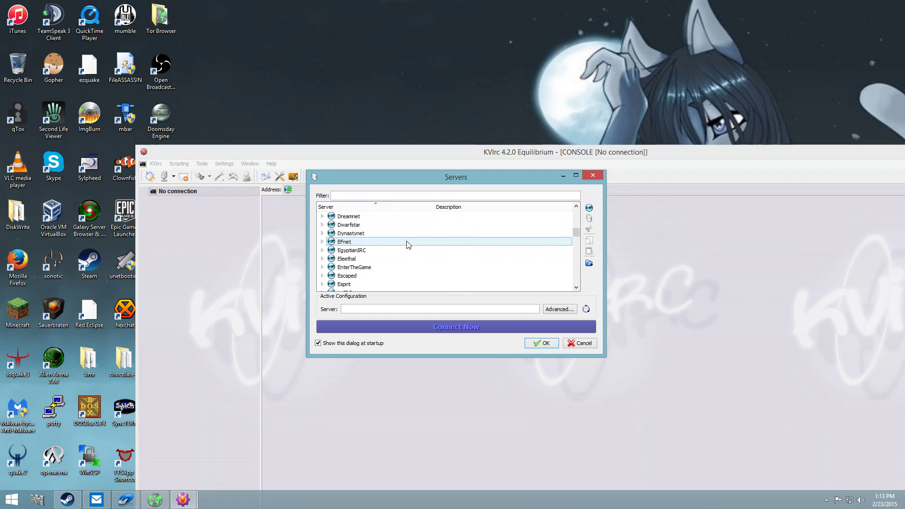
pyautogui.scroll(-1, 408, 244)
pyautogui.scroll(-1, 408, 245)
pyautogui.scroll(1, 408, 244)
pyautogui.scroll(-5, 432, 250)
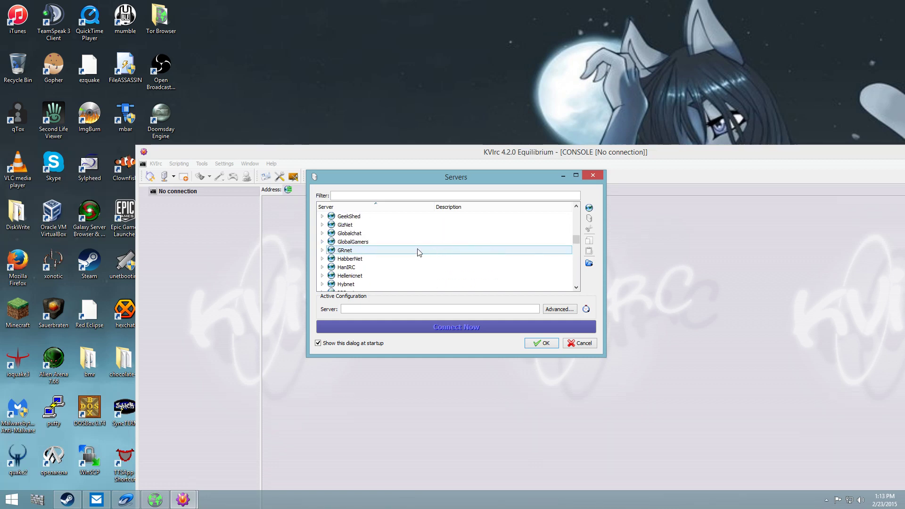
pyautogui.scroll(-3, 390, 252)
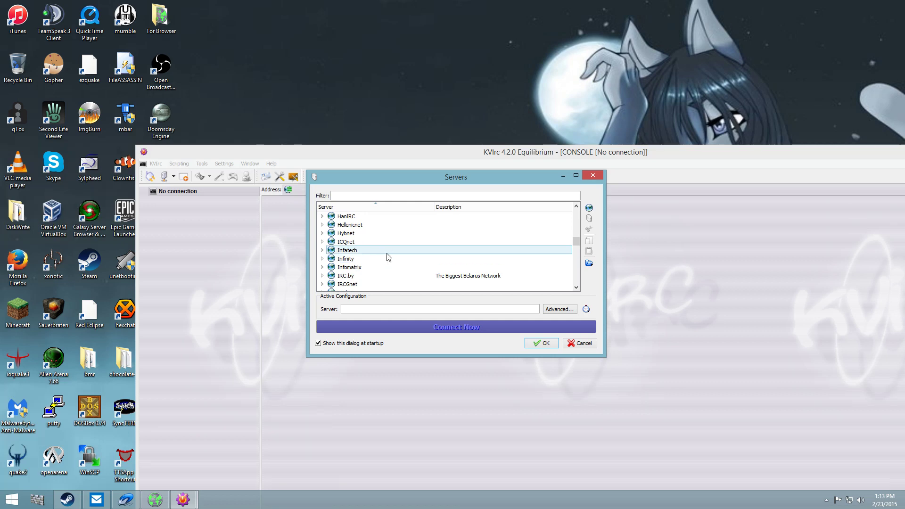
pyautogui.scroll(-5, 387, 257)
pyautogui.scroll(-7, 388, 257)
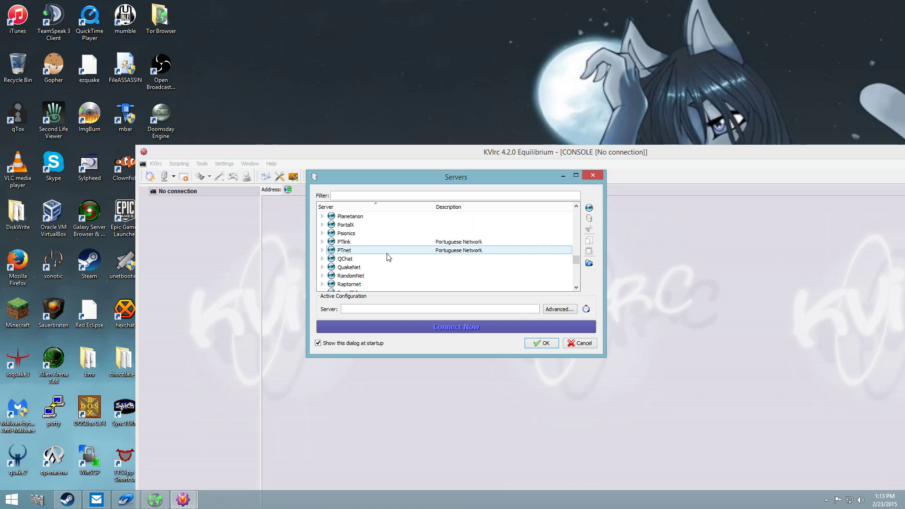
pyautogui.scroll(-6, 388, 257)
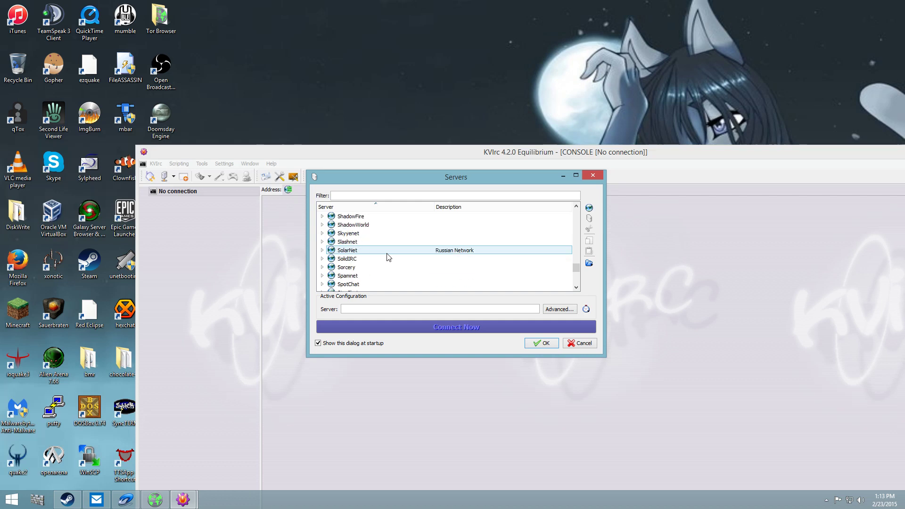
pyautogui.scroll(-2, 388, 257)
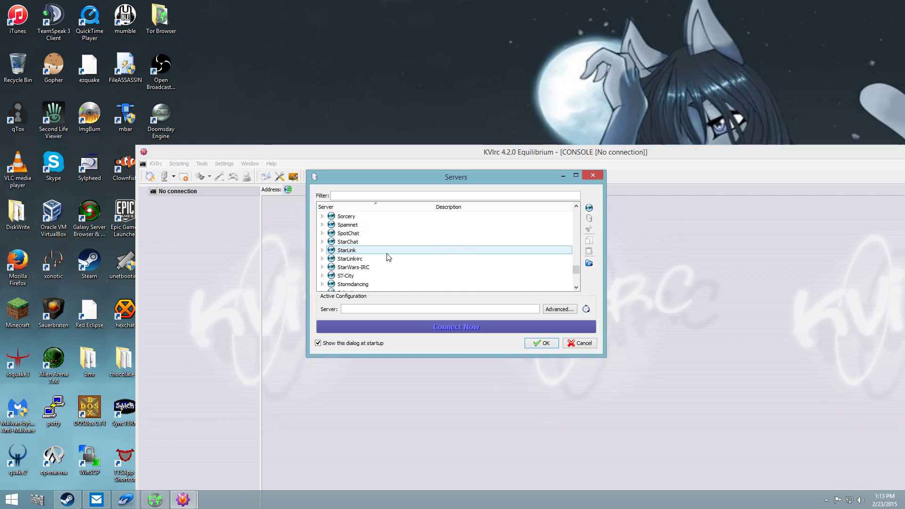
pyautogui.scroll(-2, 388, 257)
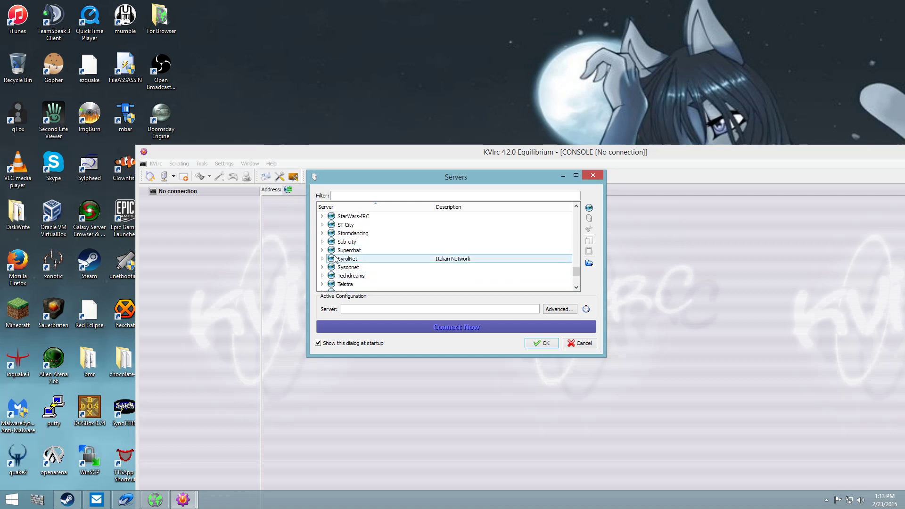
pyautogui.click(323, 250)
pyautogui.click(335, 258)
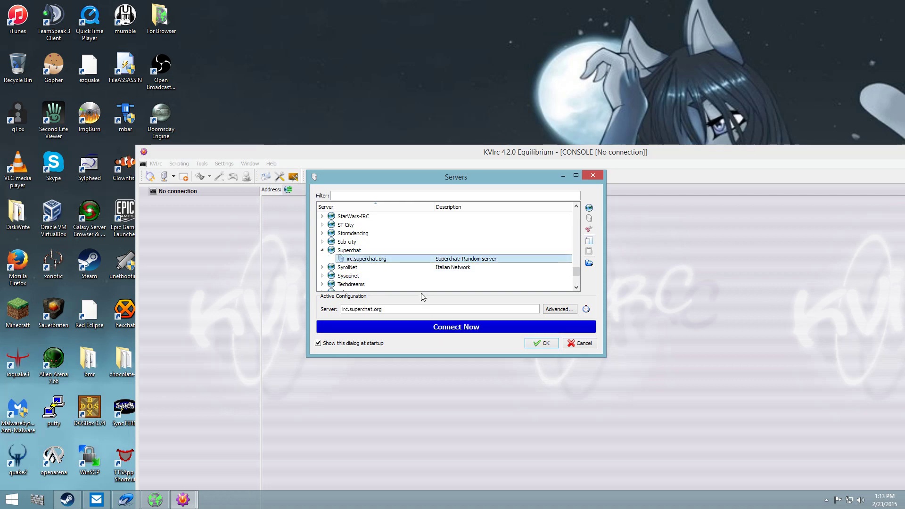
# - Try to connect to irc.afternet.org in the Afternet network of the server list
pyautogui.scroll(-3, 334, 262)
pyautogui.scroll(10, 404, 259)
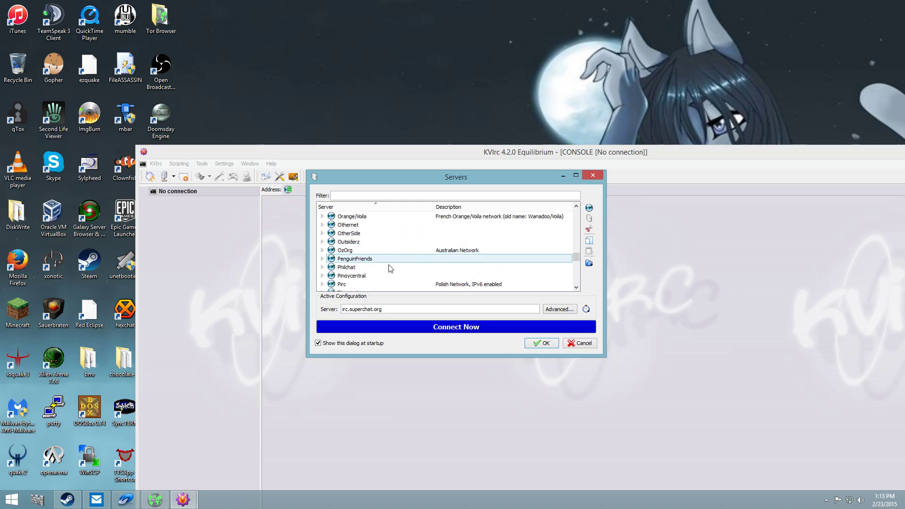
pyautogui.scroll(12, 398, 253)
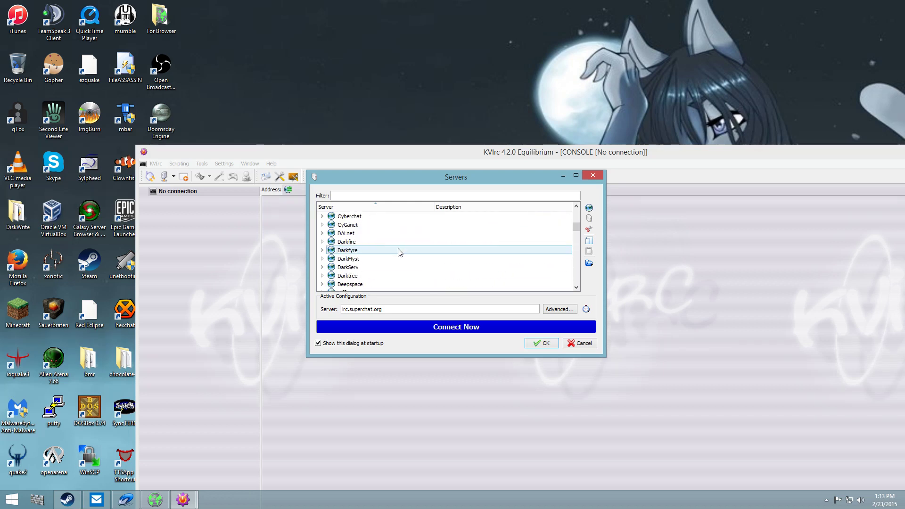
pyautogui.scroll(8, 399, 252)
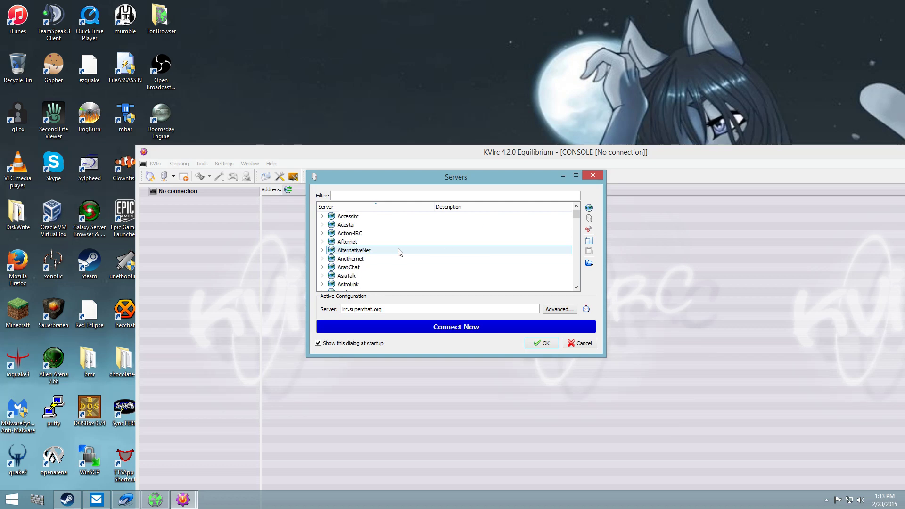
pyautogui.click(323, 242)
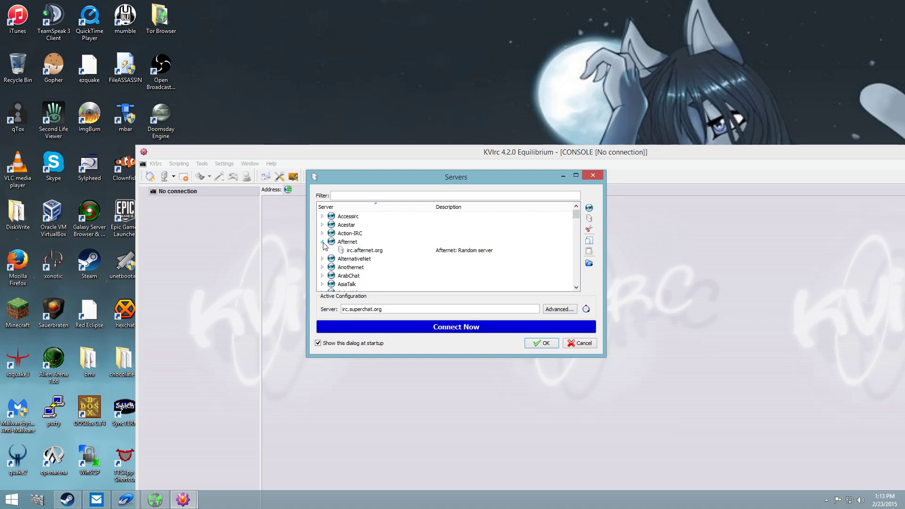
pyautogui.click(359, 250)
pyautogui.click(478, 329)
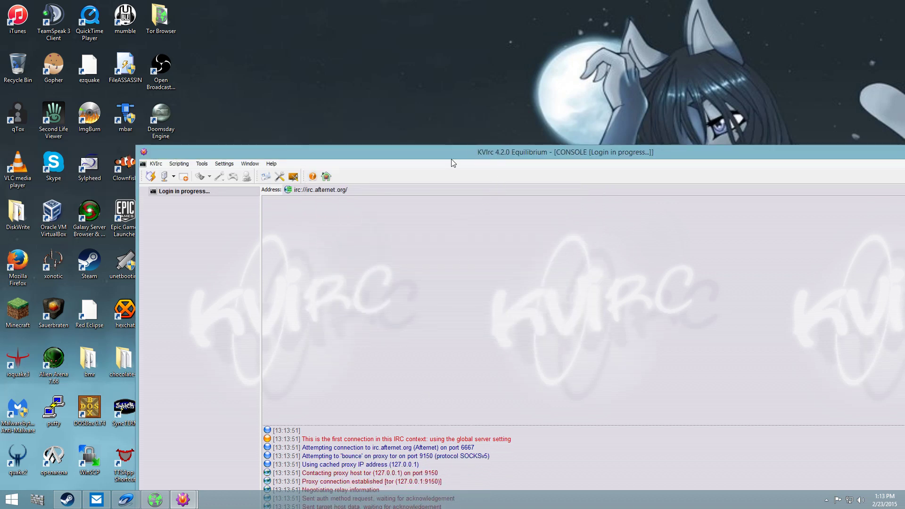
# - Maximize the KVIrc window so the whole connection log fits on the screen
pyautogui.moveTo(471, 146); pyautogui.dragTo(401, 106)
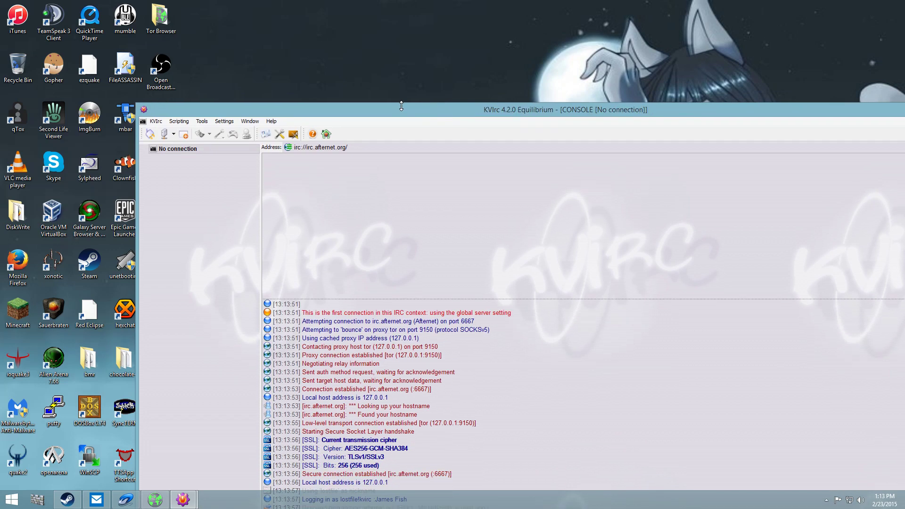
pyautogui.moveTo(858, 109); pyautogui.dragTo(642, 4)
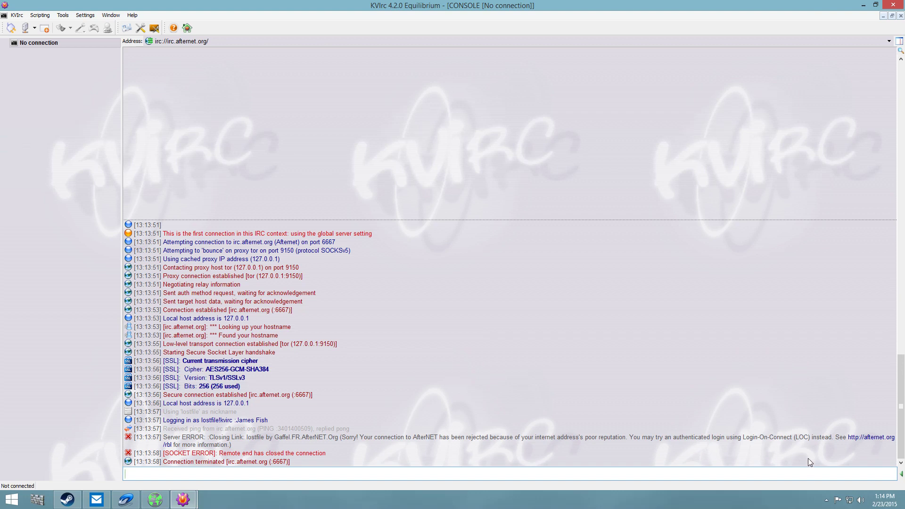
# - Reopen the server list and try to connect to irc.xworld.org in the XWorld network
pyautogui.click(28, 27)
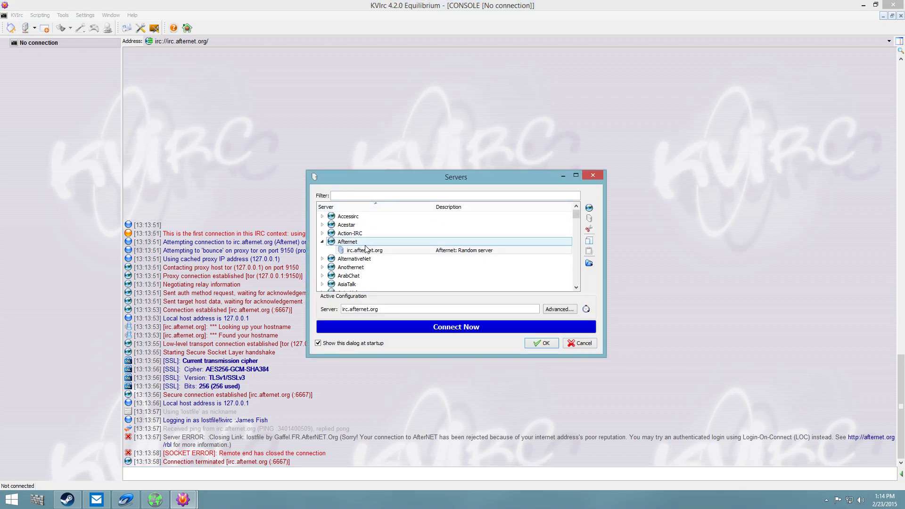
pyautogui.scroll(-2, 405, 229)
pyautogui.scroll(-6, 390, 264)
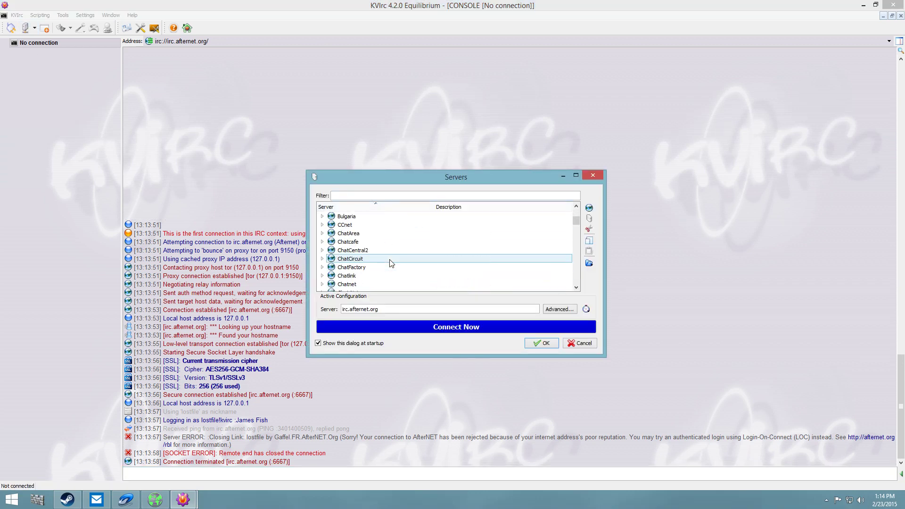
pyautogui.scroll(-4, 390, 264)
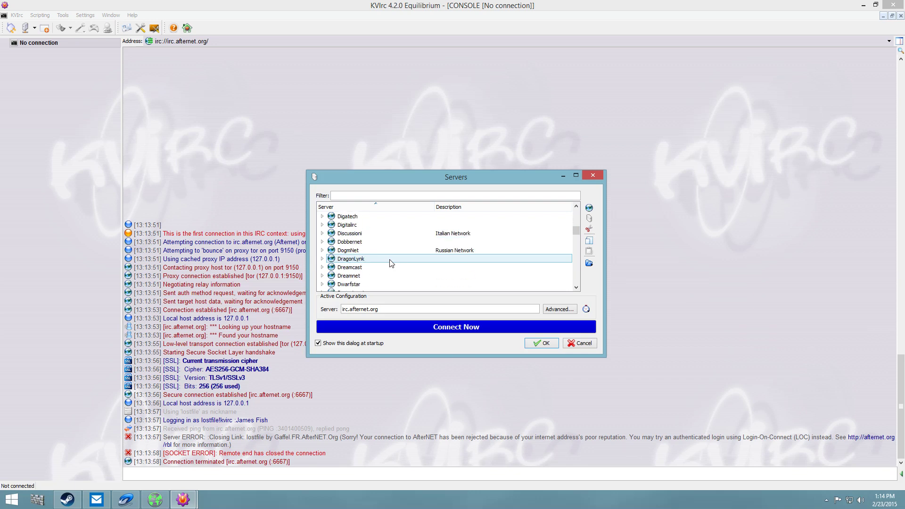
pyautogui.scroll(-2, 390, 264)
pyautogui.scroll(-6, 390, 264)
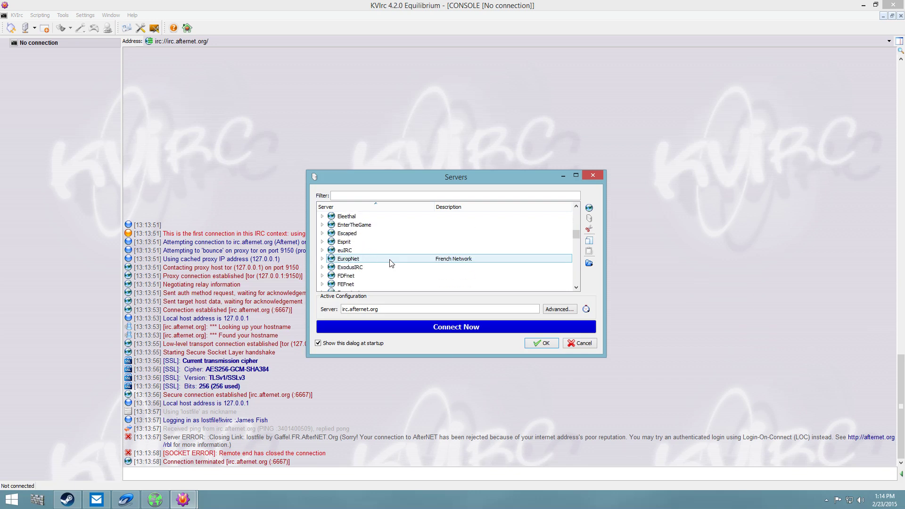
pyautogui.scroll(-10, 391, 264)
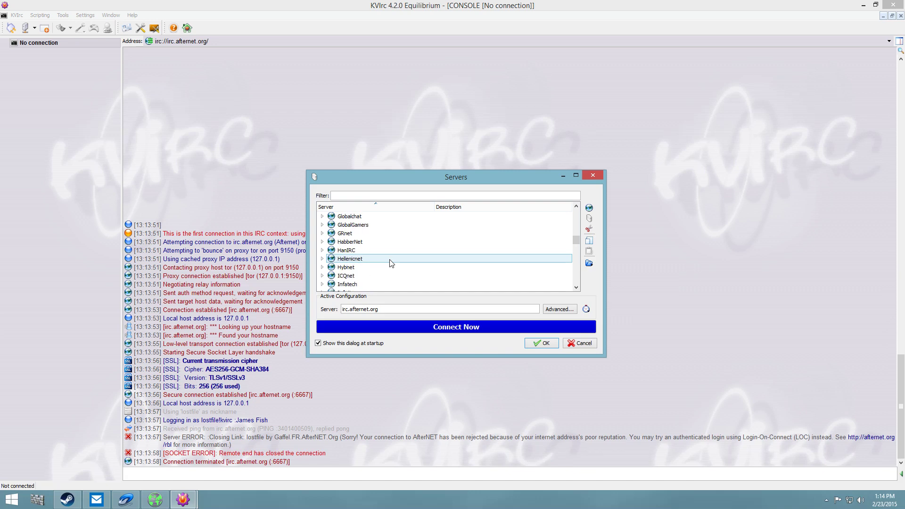
pyautogui.scroll(-12, 391, 264)
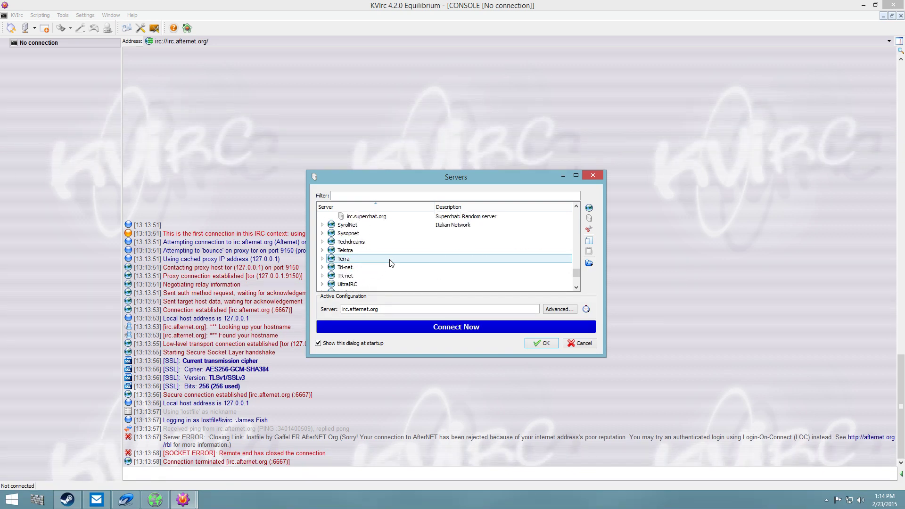
pyautogui.scroll(-6, 390, 264)
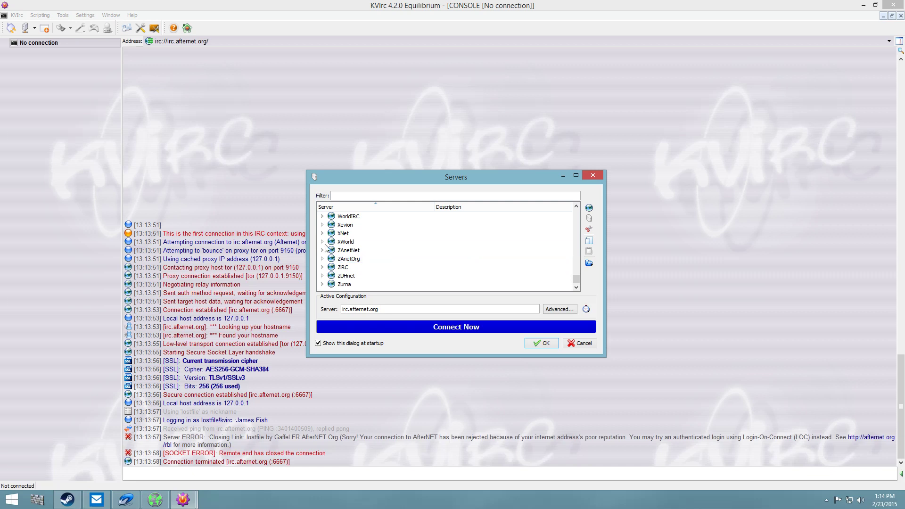
pyautogui.click(323, 242)
pyautogui.click(347, 250)
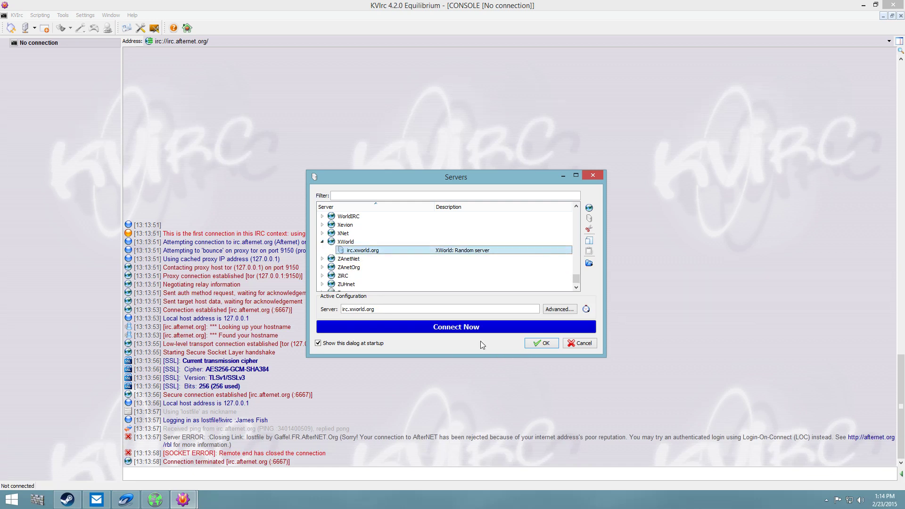
pyautogui.click(449, 330)
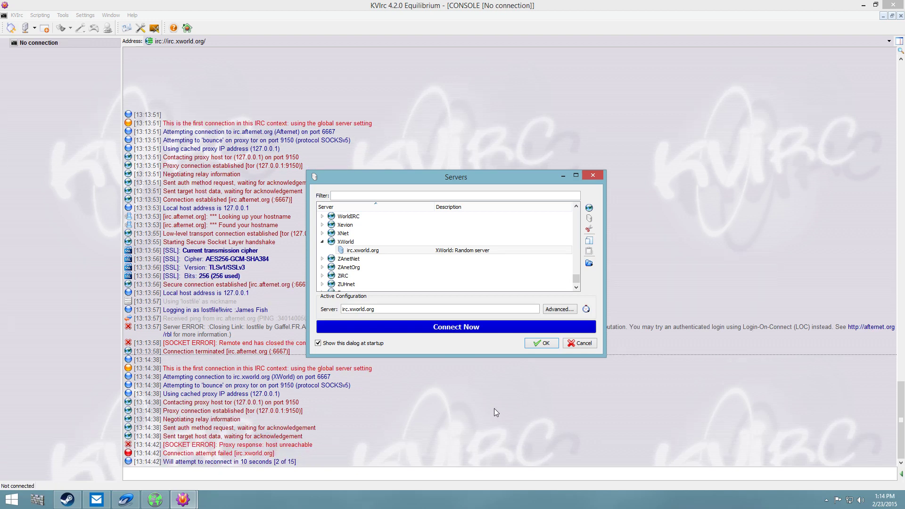
# - Try to connect to the Terra USA server irc.terra.com in the Terra network
pyautogui.click(377, 250)
pyautogui.scroll(-1, 378, 255)
pyautogui.scroll(5, 373, 257)
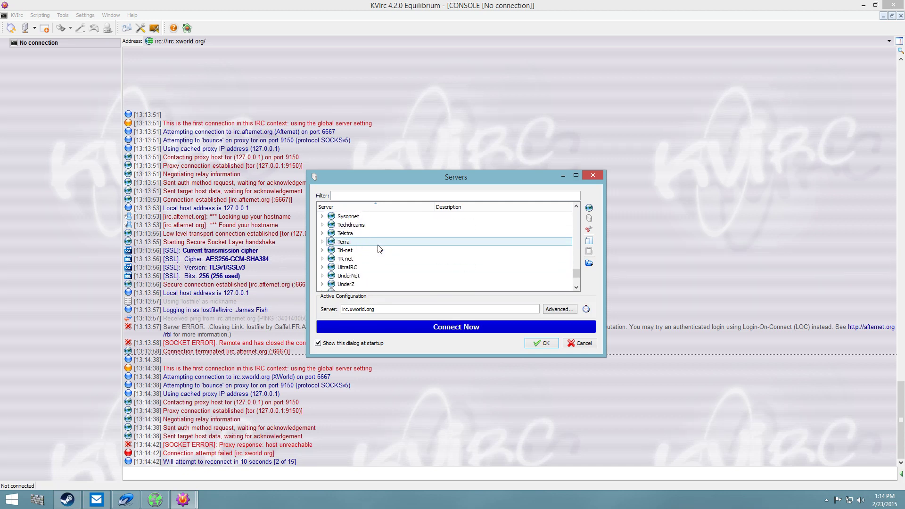
pyautogui.doubleClick(342, 241)
pyautogui.click(415, 258)
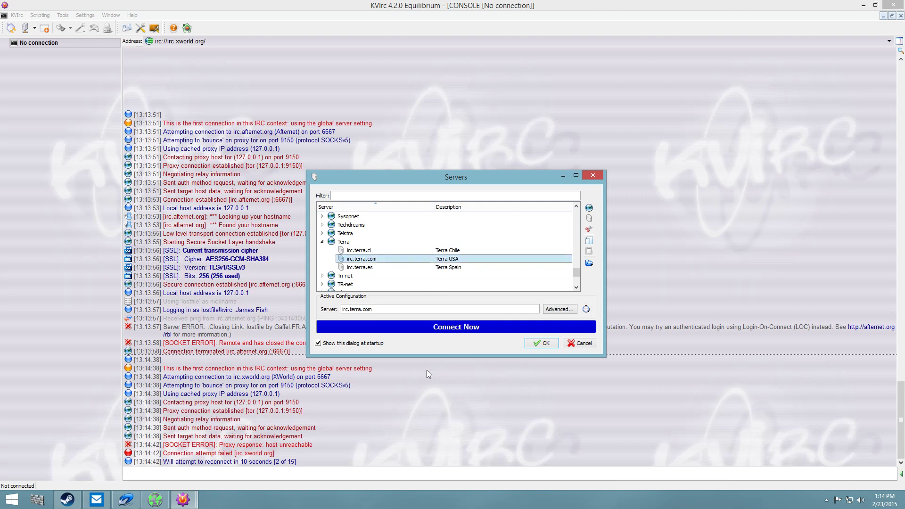
pyautogui.click(438, 328)
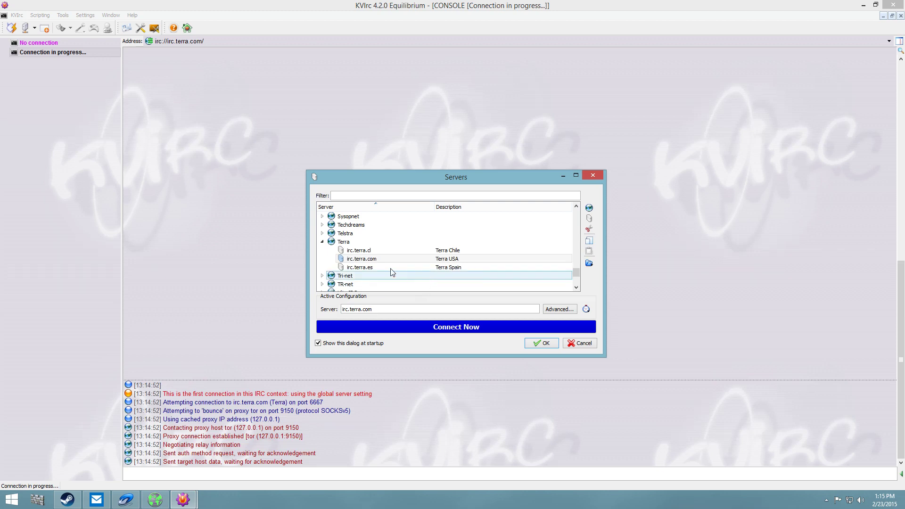
# - Try to connect to arlington.va.us.skyyenet.org in the Skyyenet network
pyautogui.scroll(1, 395, 255)
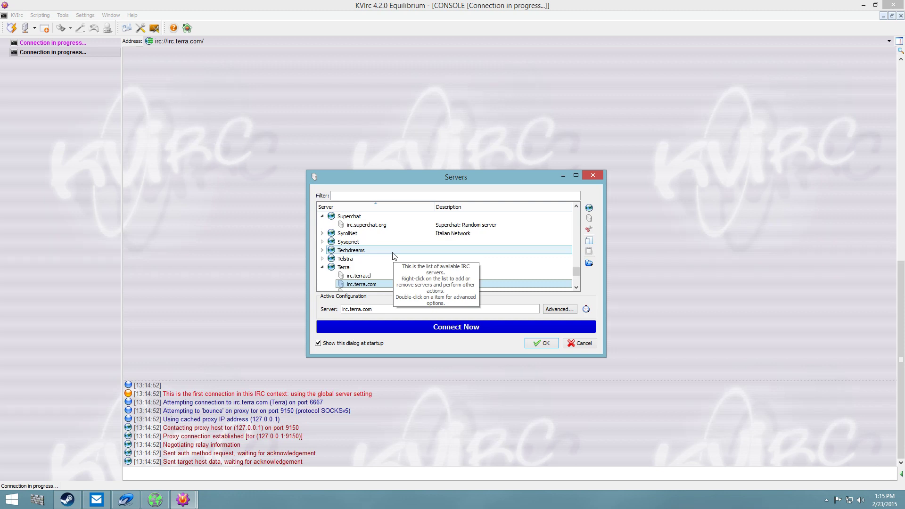
pyautogui.scroll(6, 394, 256)
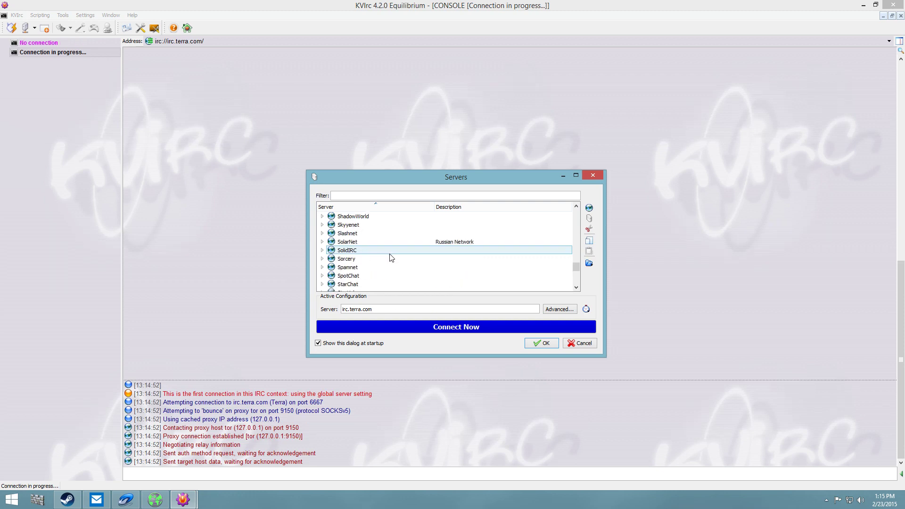
pyautogui.scroll(-1, 391, 257)
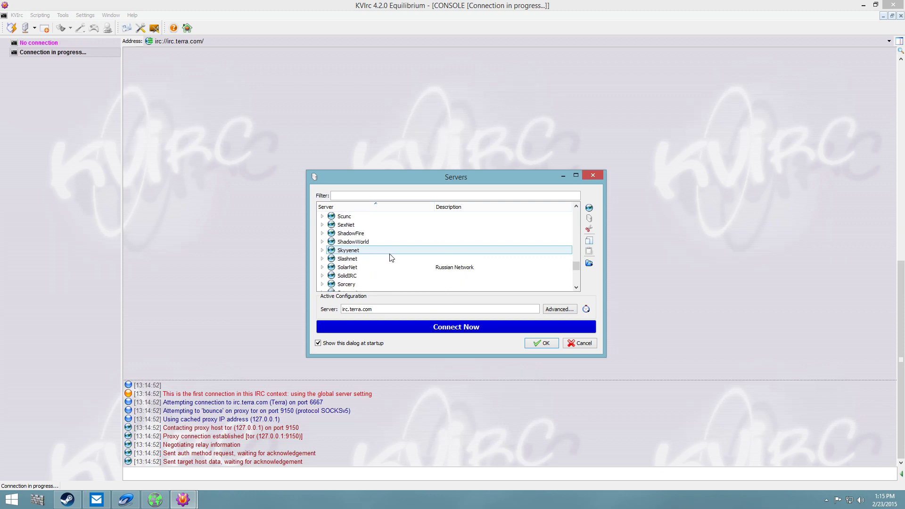
pyautogui.click(322, 251)
pyautogui.click(359, 260)
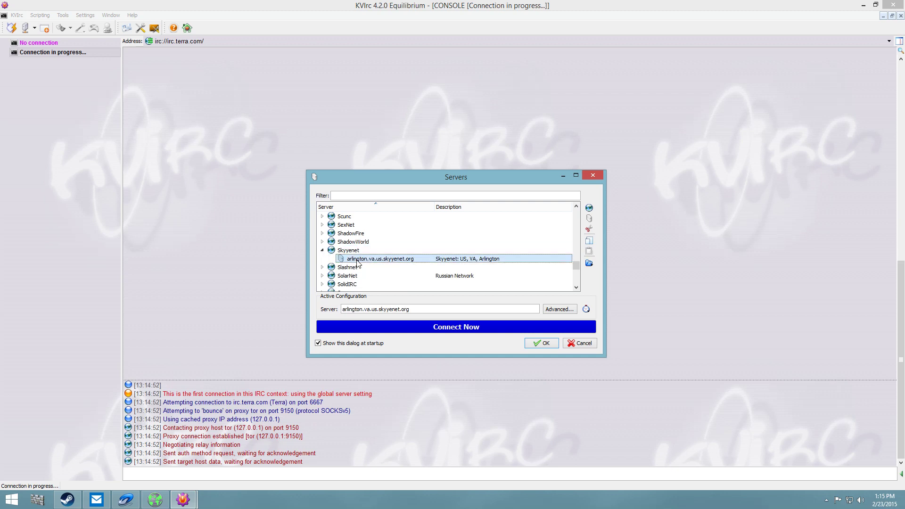
pyautogui.click(431, 331)
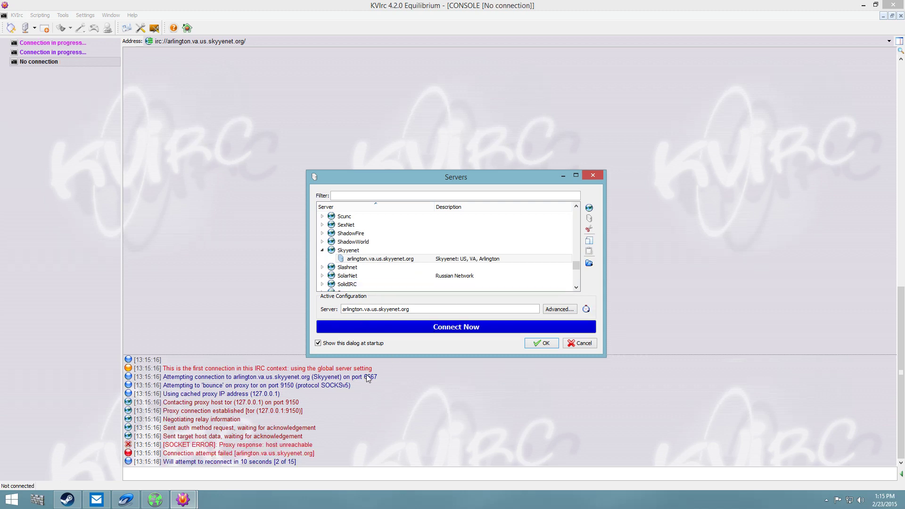
# - Connect to irc.shadowworld.net in the ShadowWorld network and bring its console to the front
pyautogui.scroll(1, 351, 268)
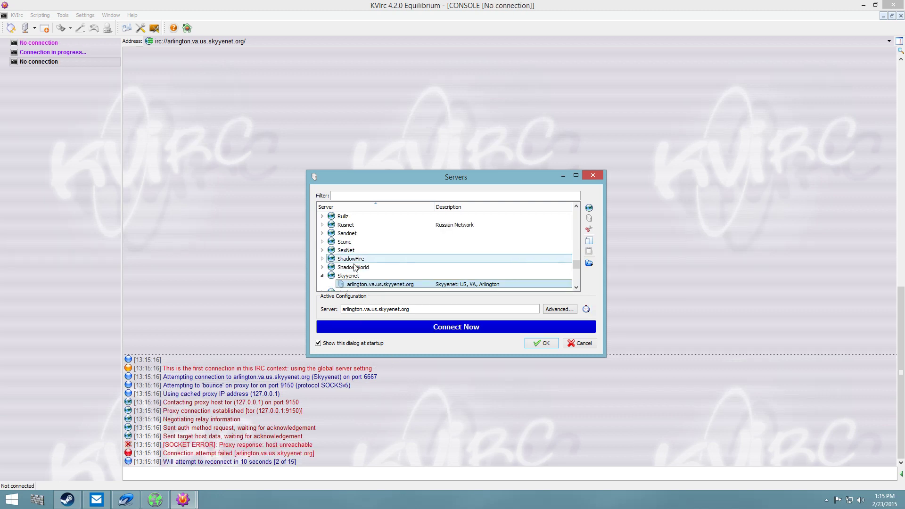
pyautogui.doubleClick(349, 268)
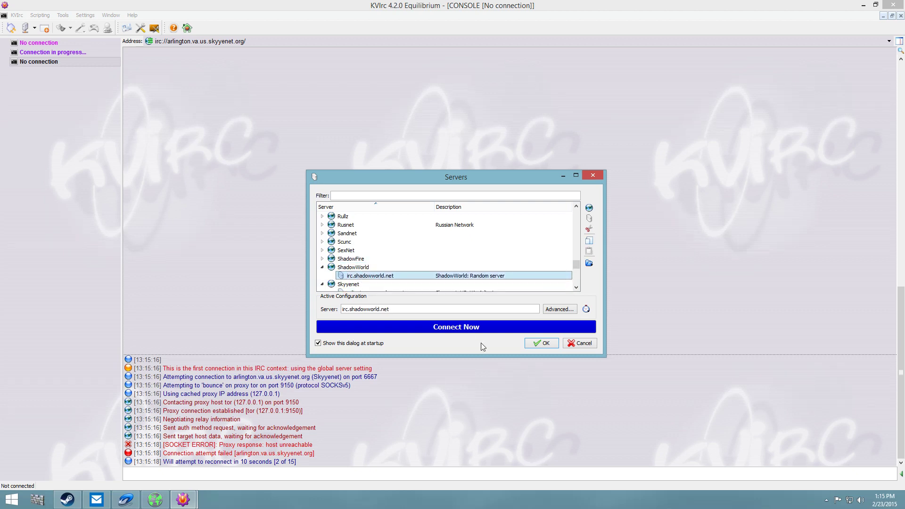
pyautogui.click(460, 327)
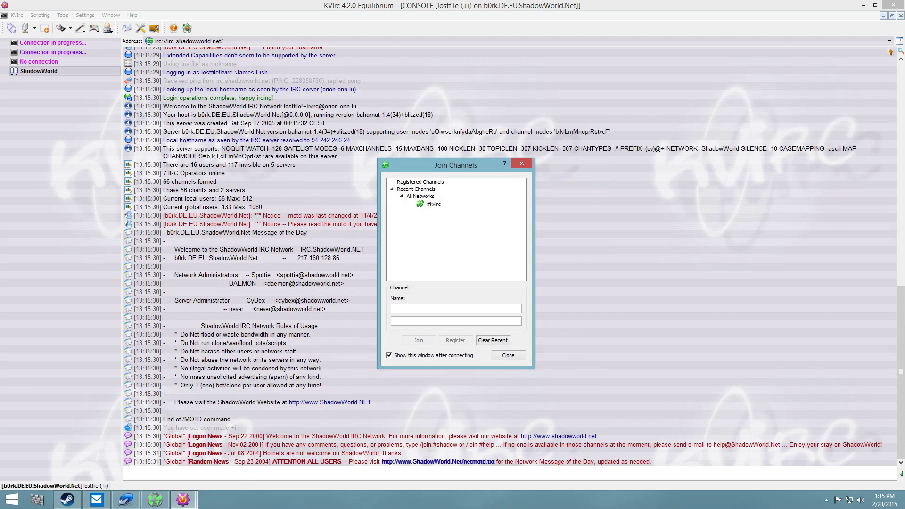
pyautogui.click(283, 474)
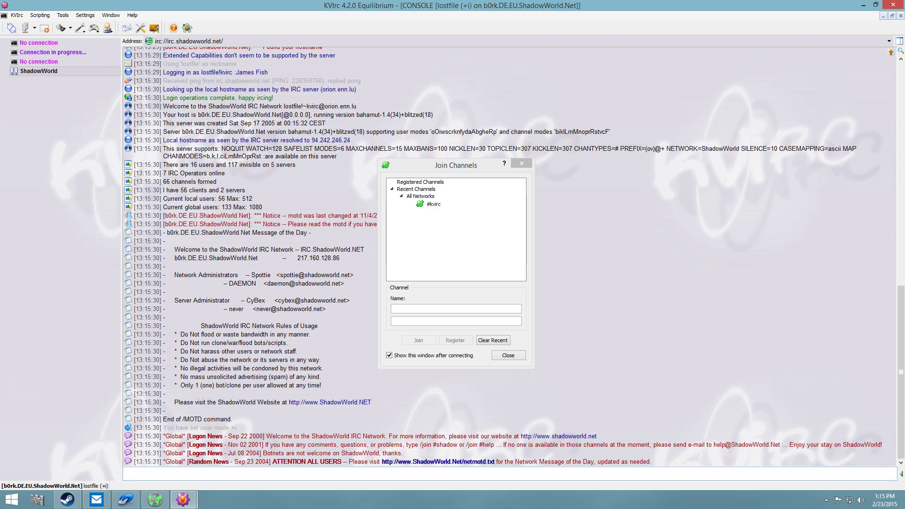
# - Close the Skyyenet, Terra and XWorld console windows, keeping only the ShadowWorld connection
pyautogui.rightClick(34, 60)
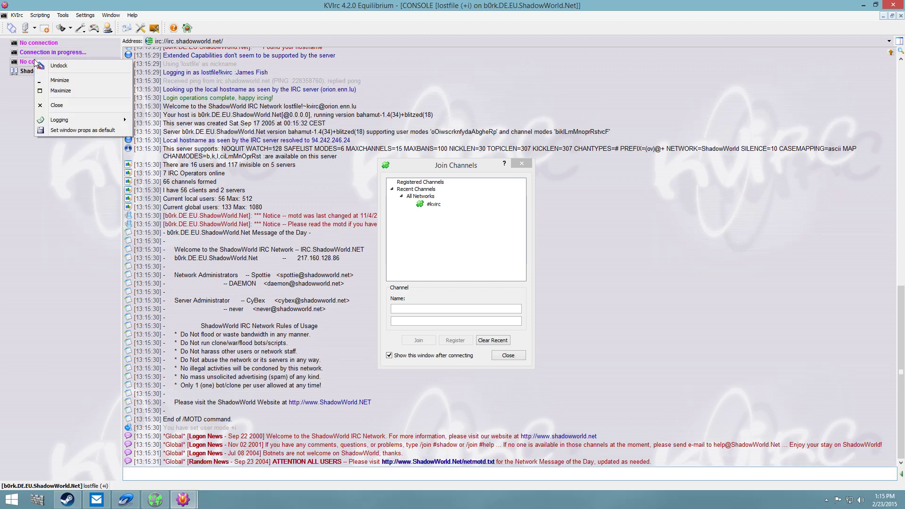
pyautogui.click(57, 66)
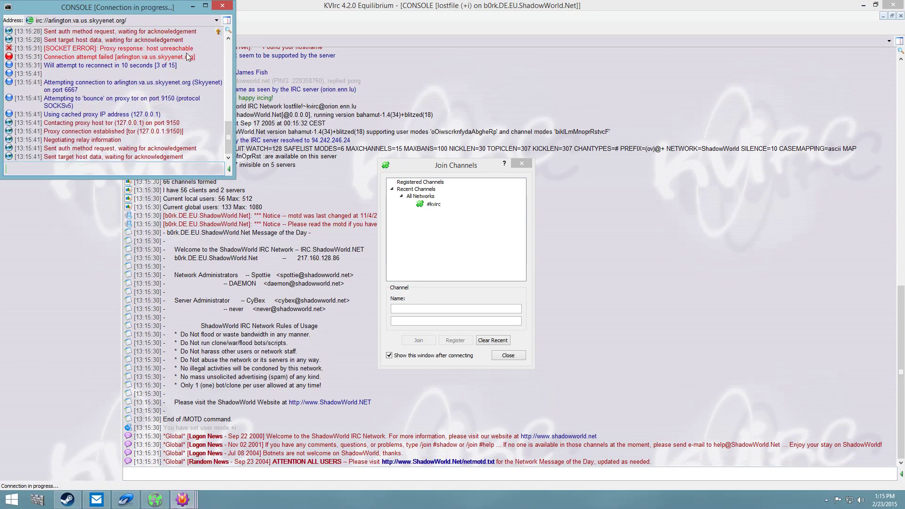
pyautogui.click(220, 6)
pyautogui.rightClick(42, 53)
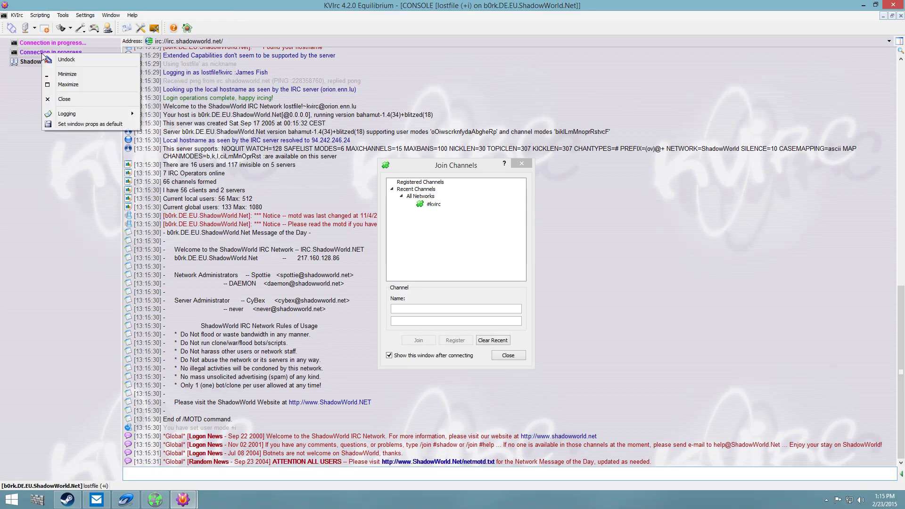
pyautogui.click(64, 99)
pyautogui.rightClick(66, 43)
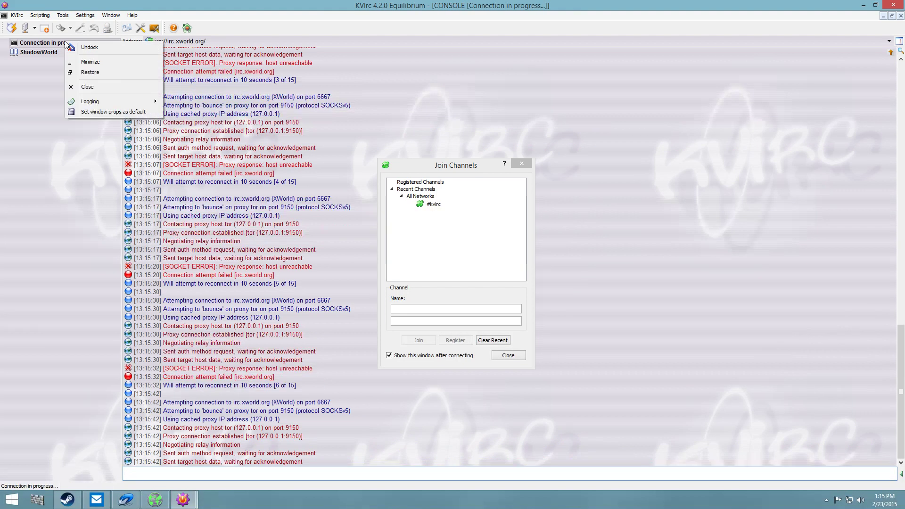
pyautogui.click(80, 87)
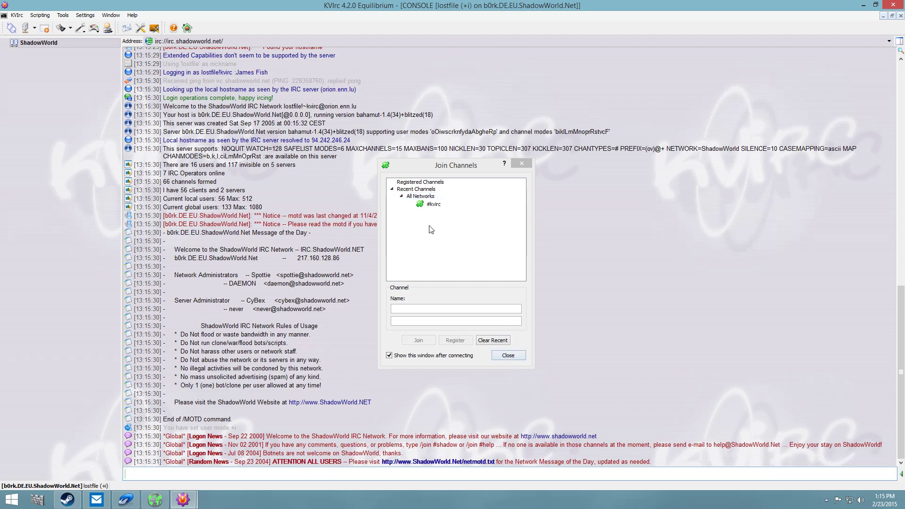
# - Join the recent channel #kvirc on ShadowWorld and close the channel-joining dialog
pyautogui.click(433, 204)
pyautogui.click(419, 340)
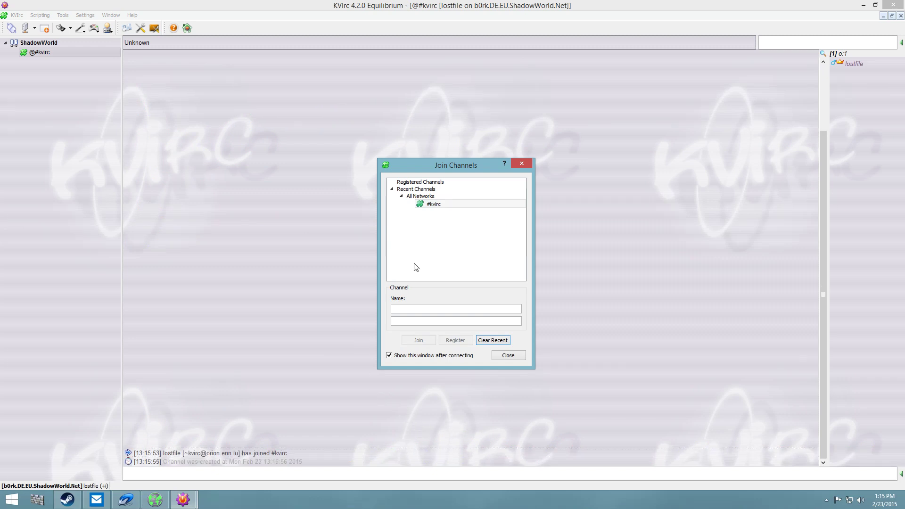
pyautogui.click(525, 163)
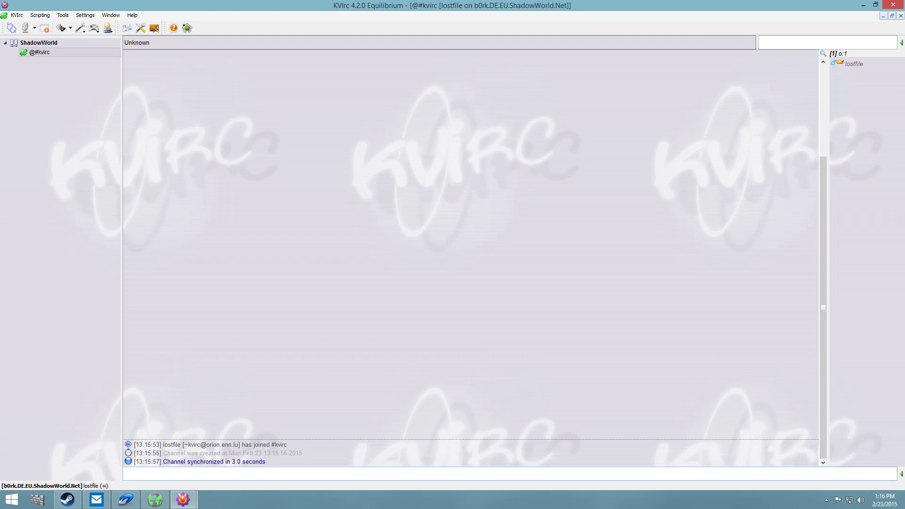
# - Request the ShadowWorld channel list with /list and look through the channels, user counts and topics
pyautogui.write('/list')
pyautogui.press('Return')
pyautogui.scroll(-4, 233, 134)
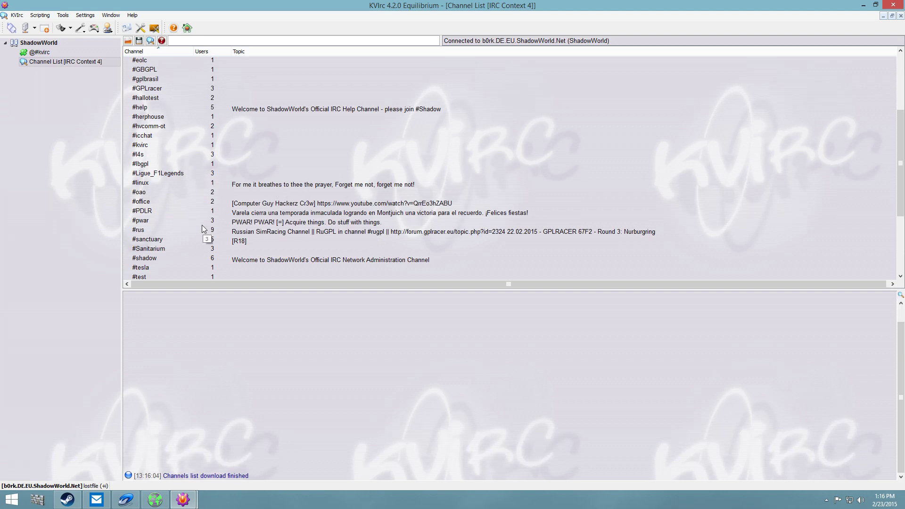
pyautogui.scroll(-4, 229, 167)
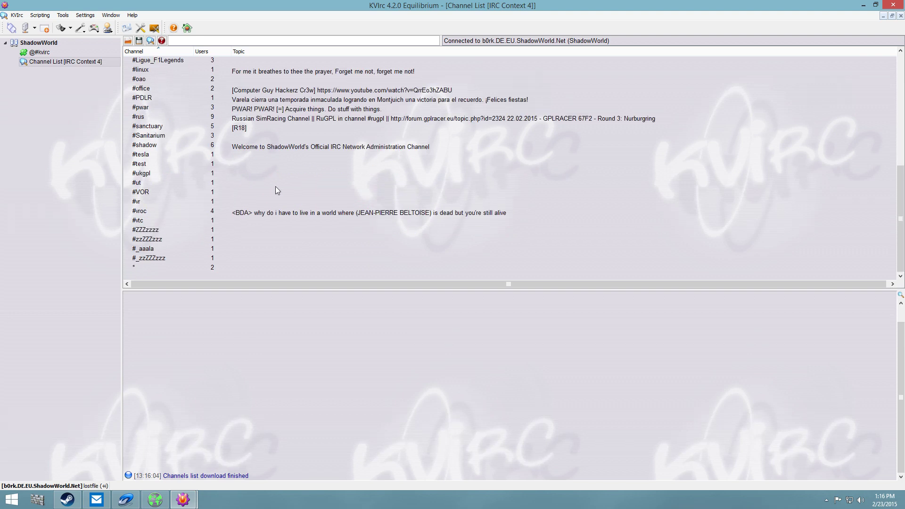
pyautogui.scroll(7, 275, 186)
pyautogui.scroll(1, 207, 221)
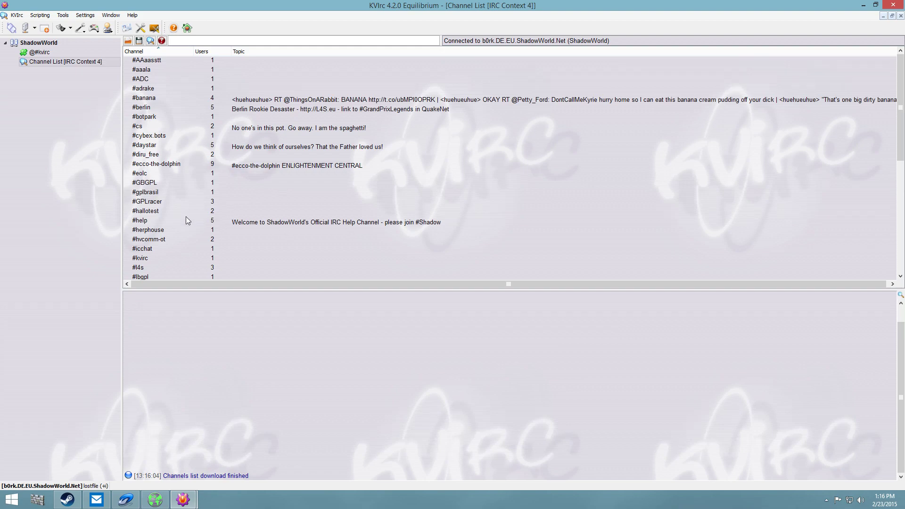
pyautogui.scroll(-5, 218, 222)
# - Find the #linux channel in the ShadowWorld channel list and join it from there
pyautogui.hotkey('alt', 'Up')
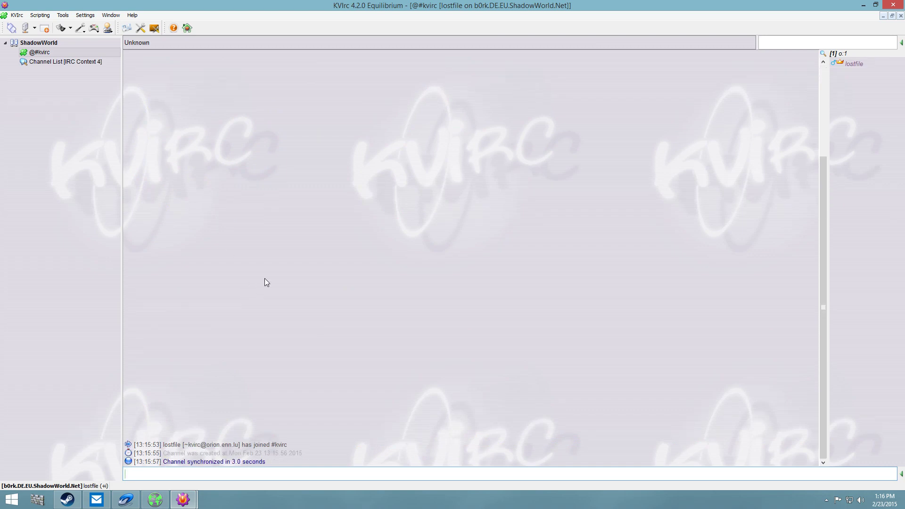
pyautogui.click(61, 62)
pyautogui.scroll(8, 274, 186)
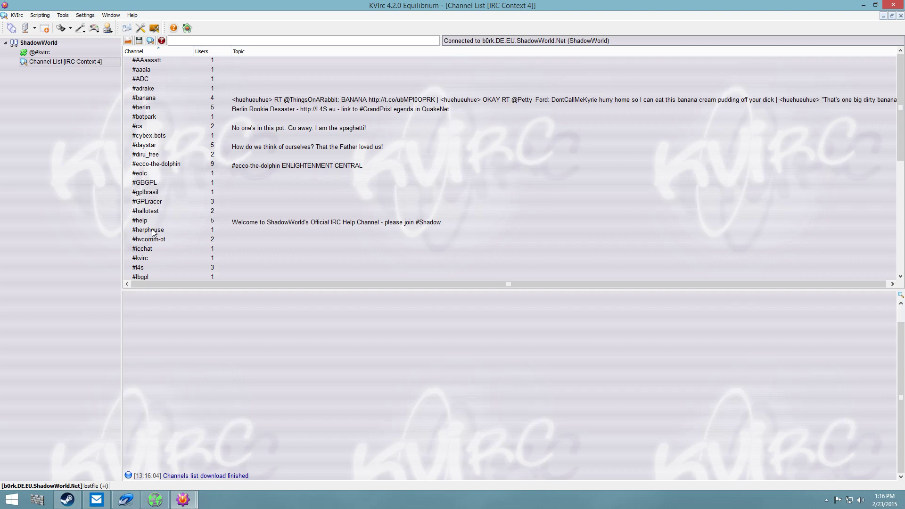
pyautogui.click(341, 222)
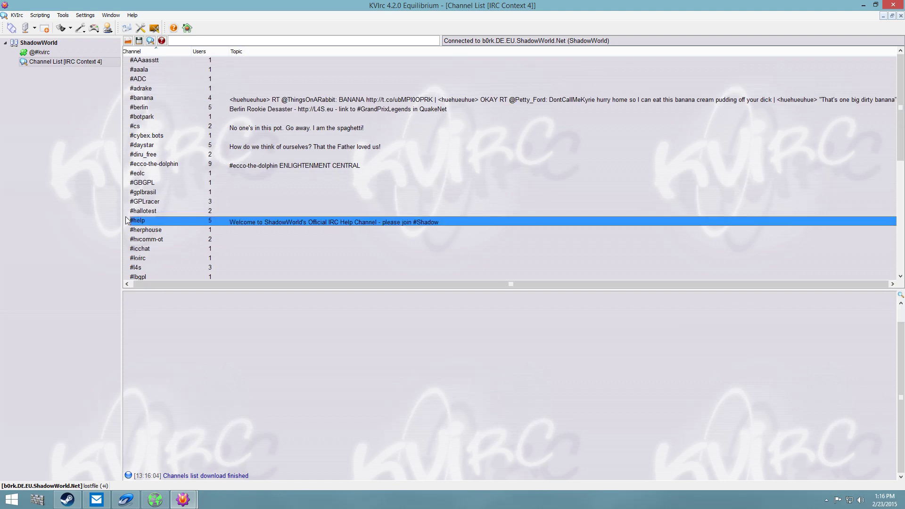
pyautogui.scroll(-3, 178, 219)
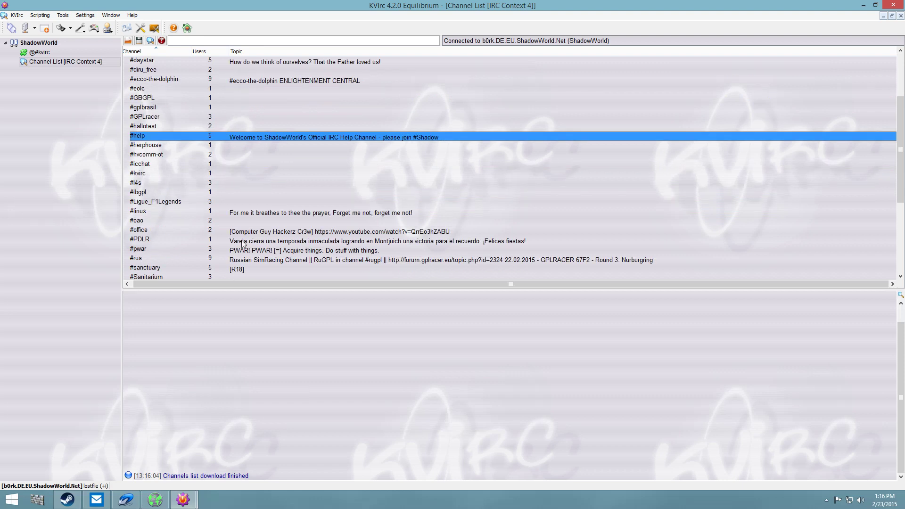
pyautogui.scroll(-5, 258, 255)
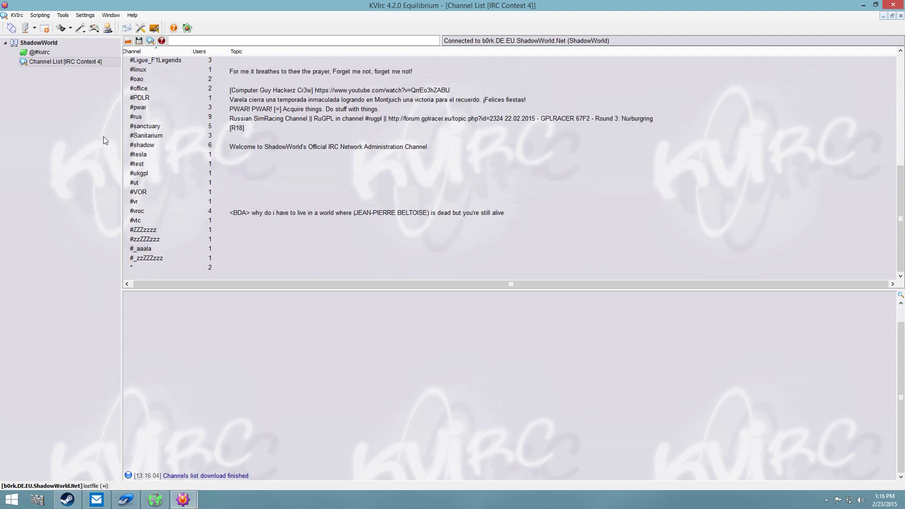
pyautogui.scroll(8, 215, 232)
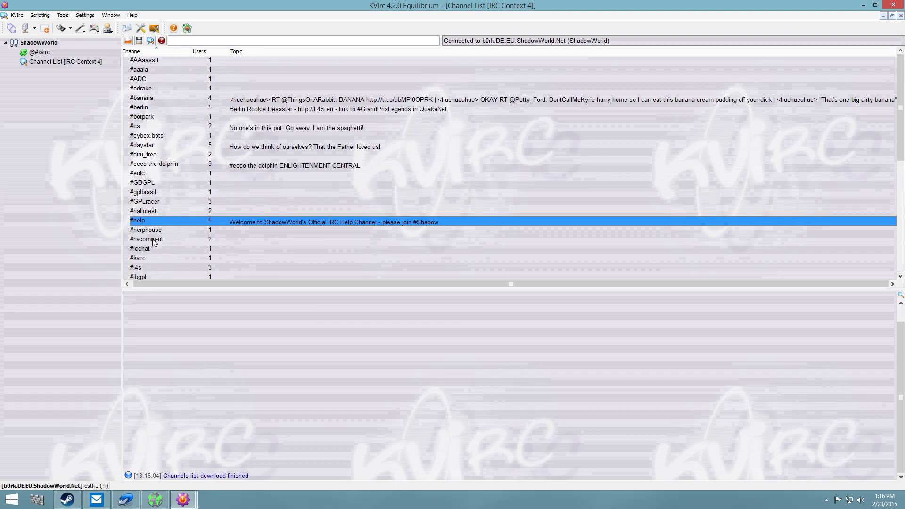
pyautogui.scroll(-2, 152, 238)
pyautogui.doubleClick(145, 240)
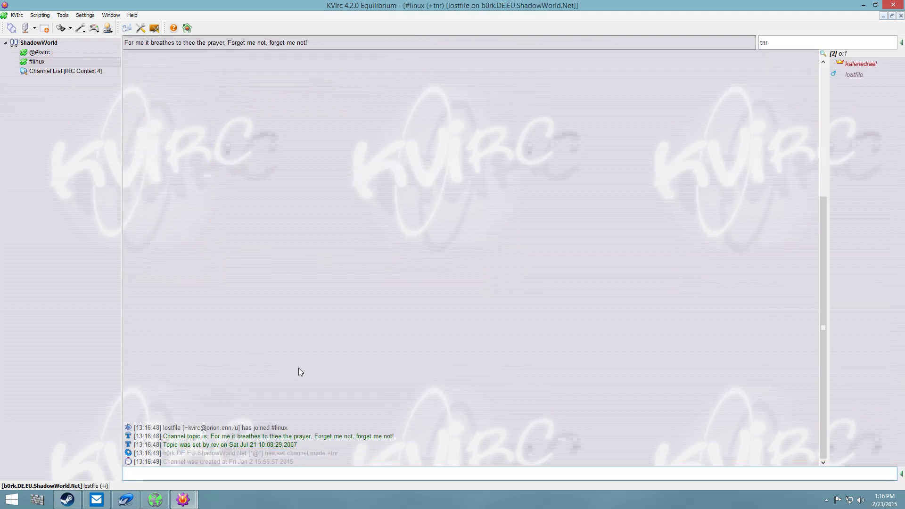
# - Close the #kvirc channel window on the ShadowWorld connection
pyautogui.click(53, 53)
pyautogui.rightClick(53, 54)
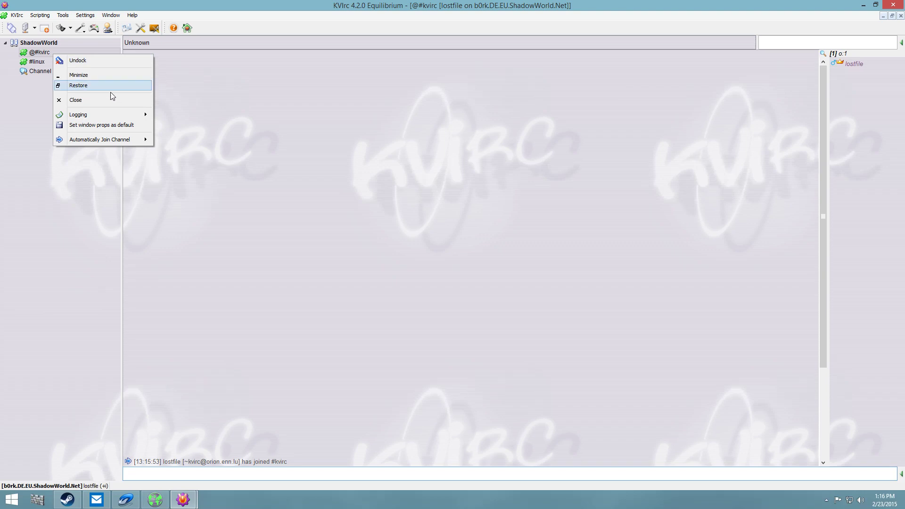
pyautogui.click(78, 100)
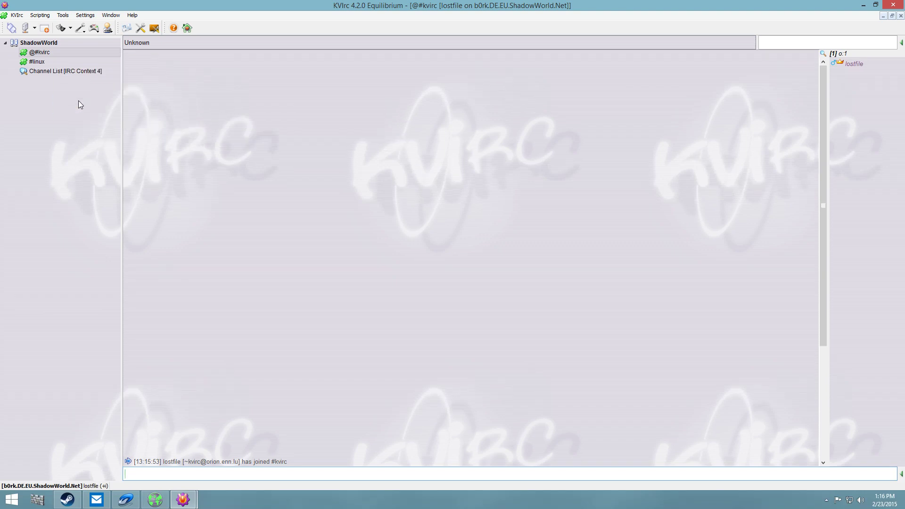
# - Bring the #linux channel to the front and send the message "hello"
pyautogui.click(36, 53)
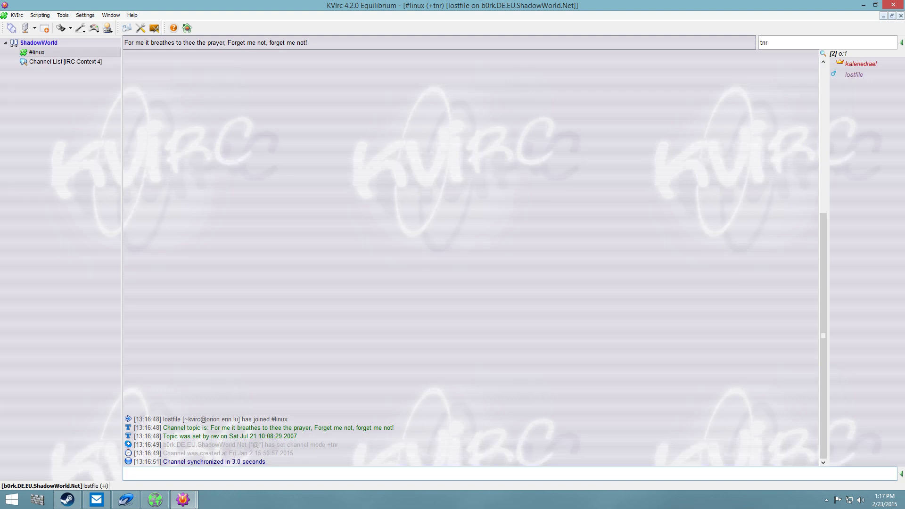
pyautogui.write('hello')
pyautogui.press('Return')
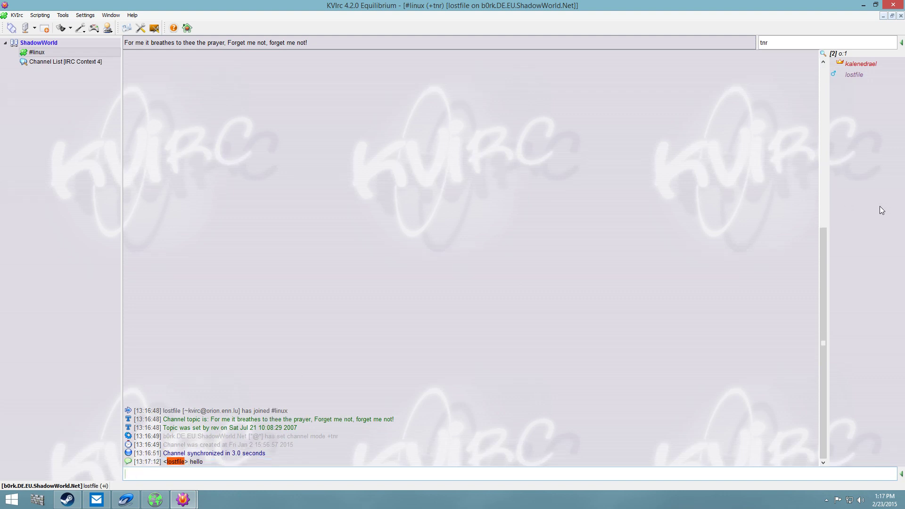
# - Run a WHOIS with idle time on your own nickname in #linux and check the host and server details
pyautogui.rightClick(851, 80)
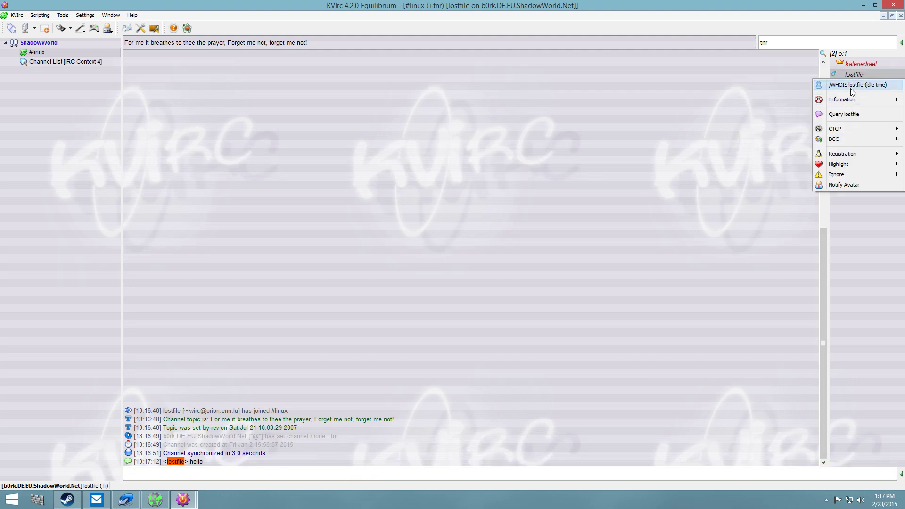
pyautogui.click(851, 87)
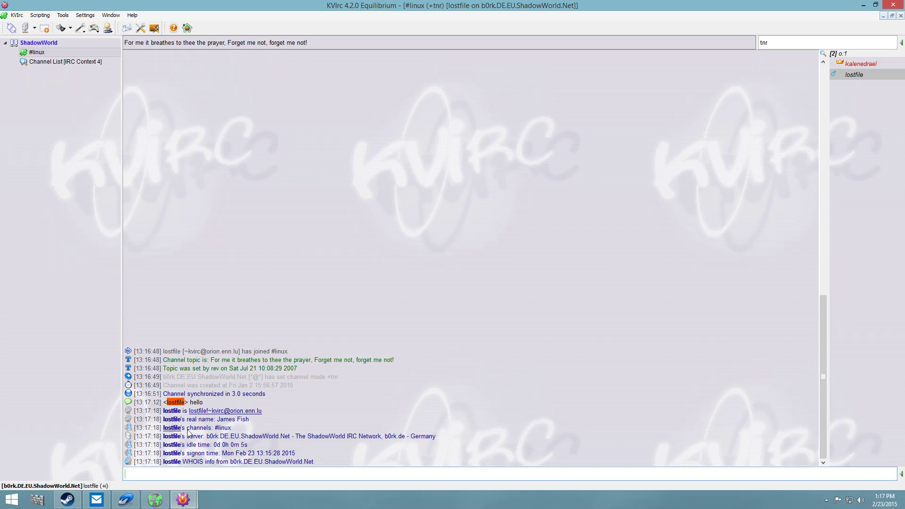
pyautogui.scroll(2, 477, 442)
pyautogui.scroll(-2, 476, 442)
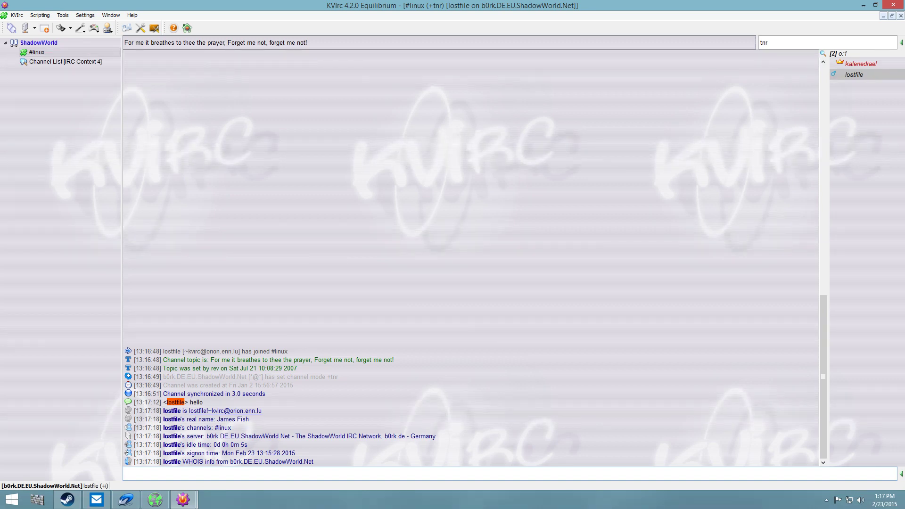
pyautogui.scroll(5, 411, 414)
pyautogui.scroll(-5, 411, 414)
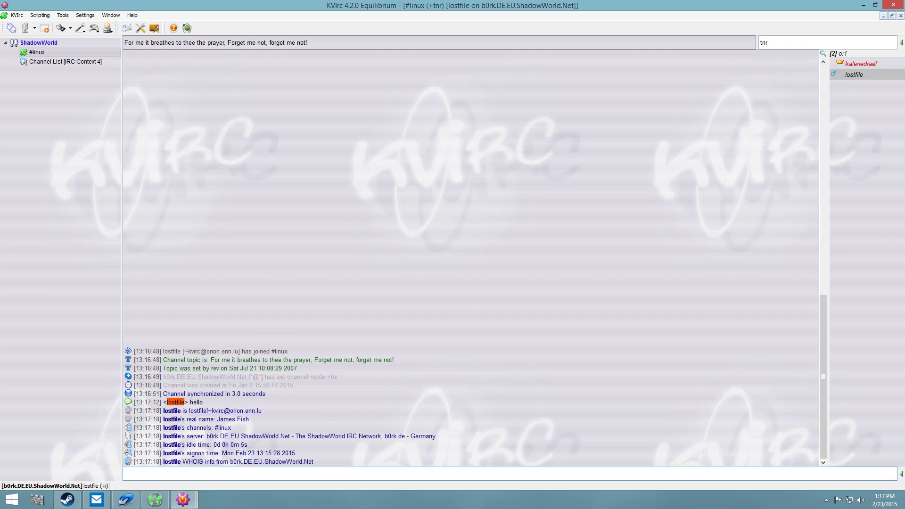
pyautogui.moveTo(181, 499)
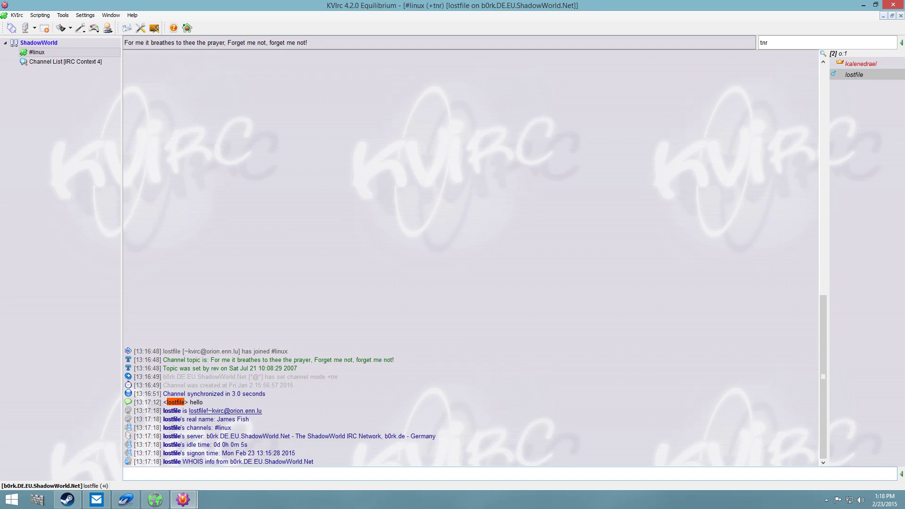
pyautogui.click(125, 499)
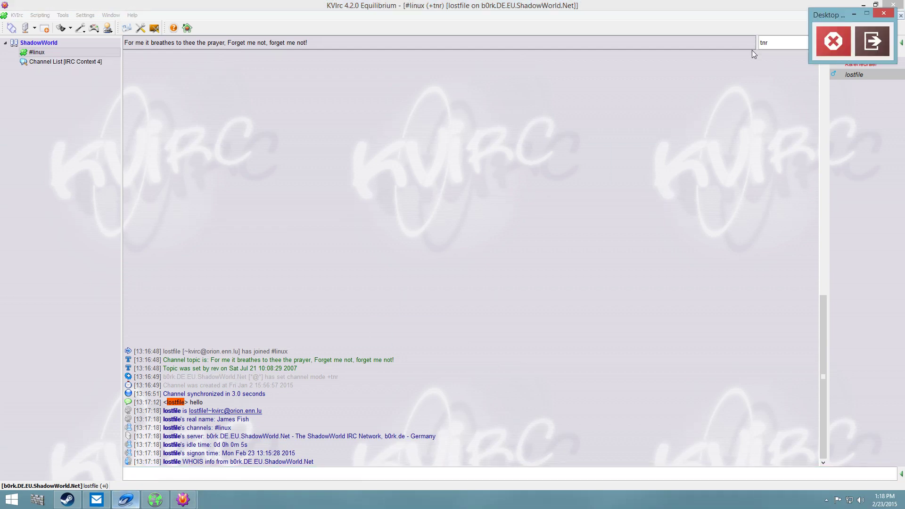